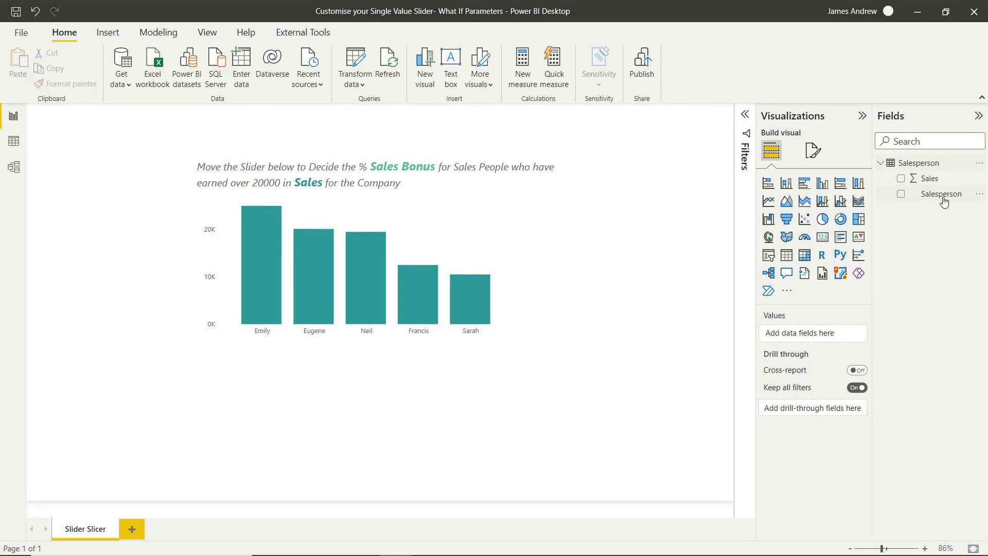
Add a Sales slicer below the bar chart, try its styles, then delete it
{"action": "left_click", "coordinate": [881, 163]}
{"action": "left_click", "coordinate": [769, 255]}
{"action": "left_click_drag", "start_coordinate": [212, 197], "coordinate": [384, 440]}
{"action": "left_click", "coordinate": [881, 164]}
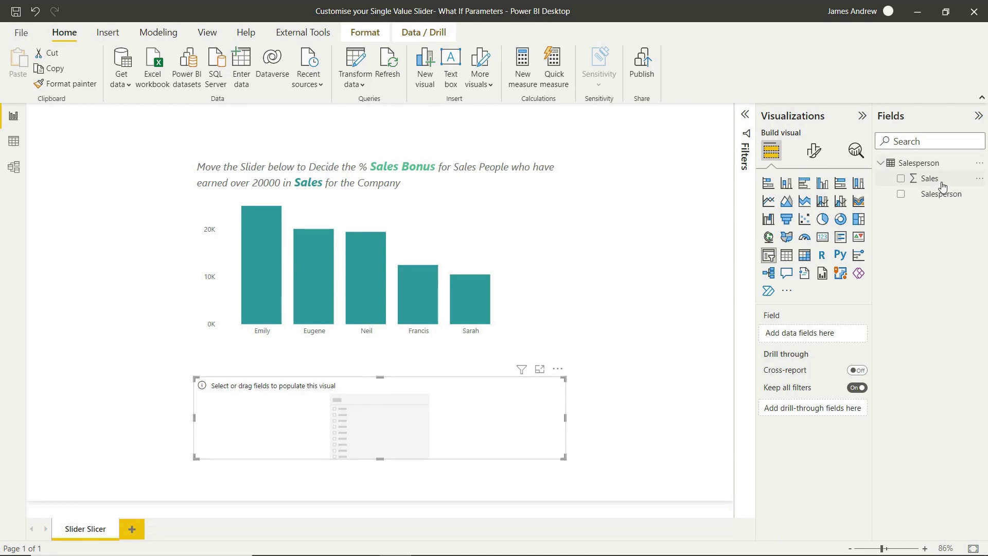
{"action": "left_click_drag", "start_coordinate": [929, 178], "coordinate": [349, 407]}
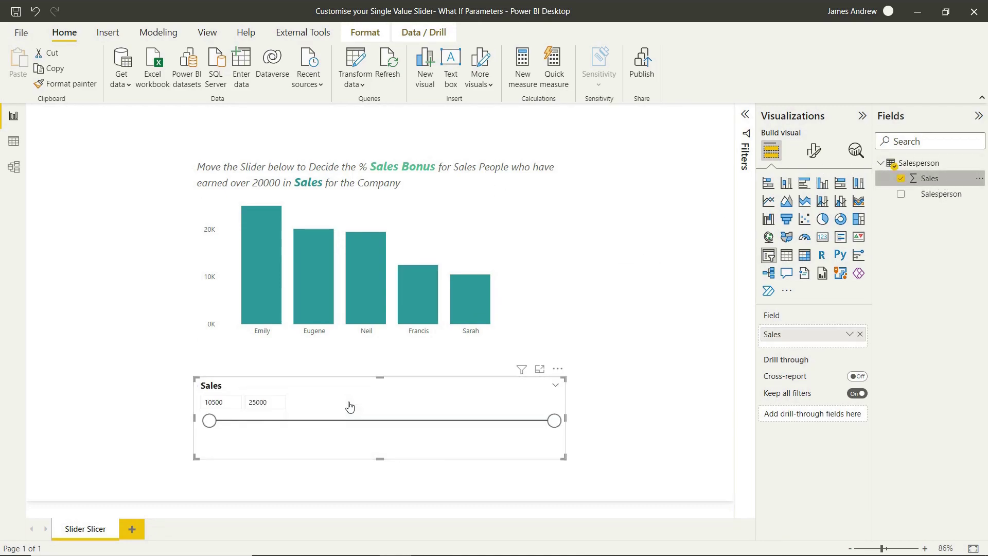
{"action": "left_click", "coordinate": [555, 387]}
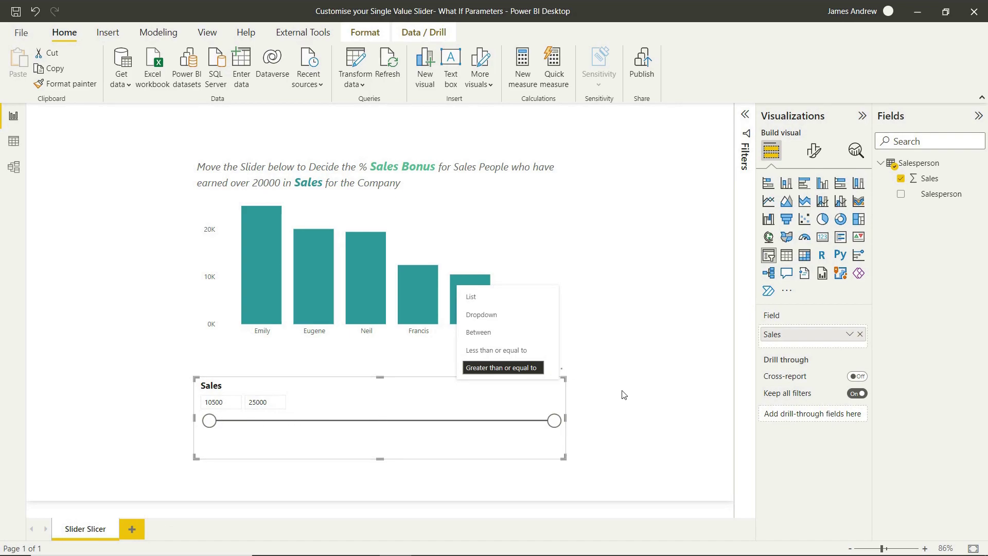
{"action": "left_click", "coordinate": [621, 419]}
{"action": "left_click_drag", "start_coordinate": [545, 389], "coordinate": [474, 402]}
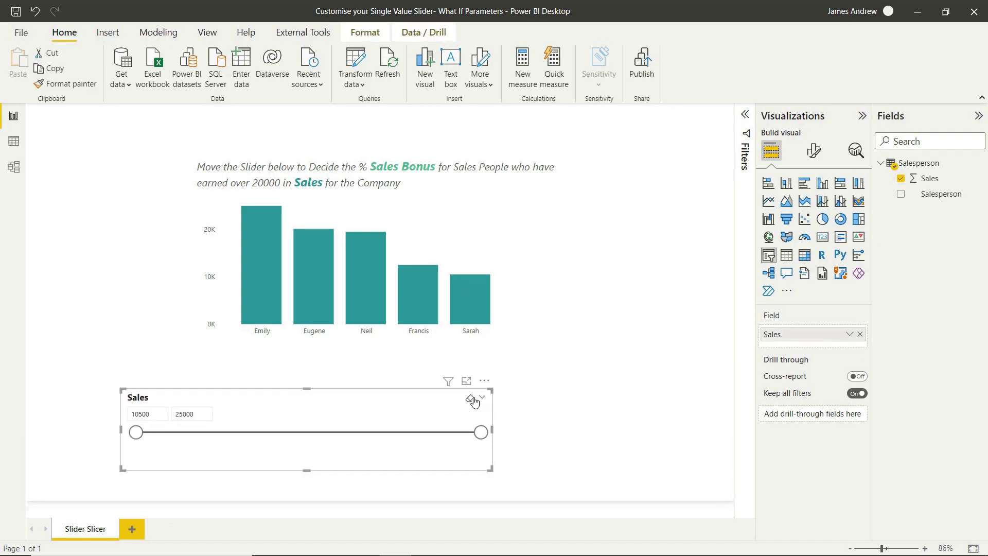
{"action": "left_click", "coordinate": [485, 380]}
{"action": "left_click", "coordinate": [516, 426]}
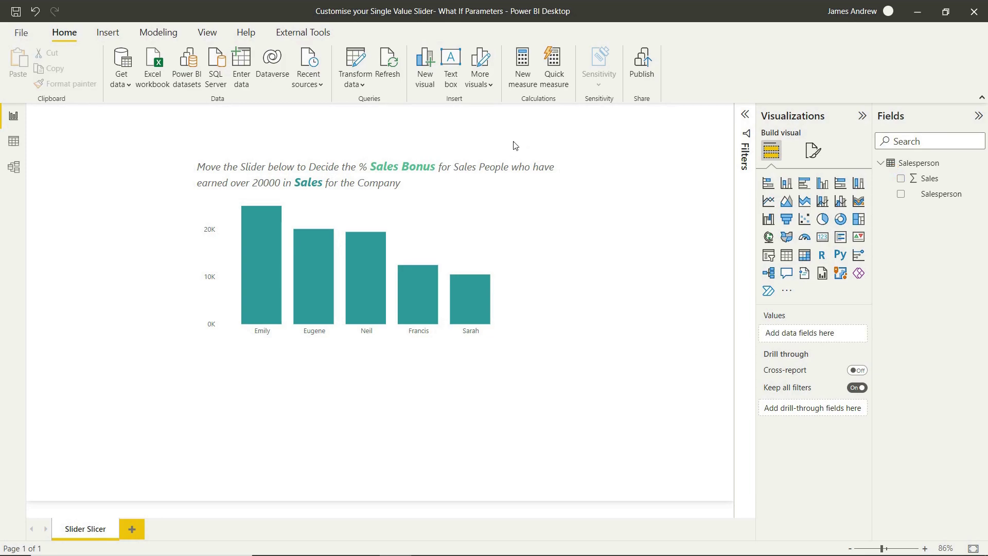
Start a numeric-range parameter from the Modeling tab and name it Relevant Bonus
{"action": "left_click", "coordinate": [154, 34]}
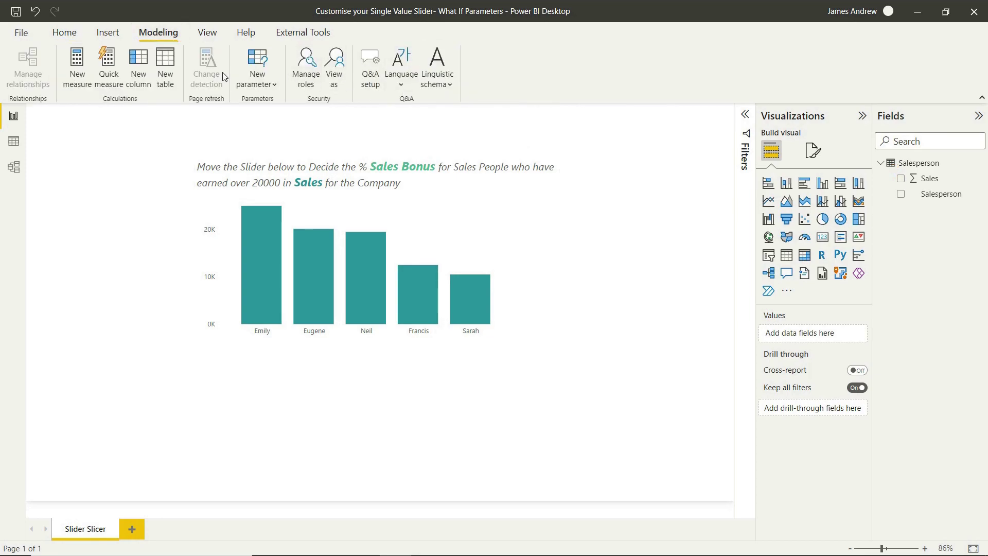
{"action": "left_click", "coordinate": [271, 85]}
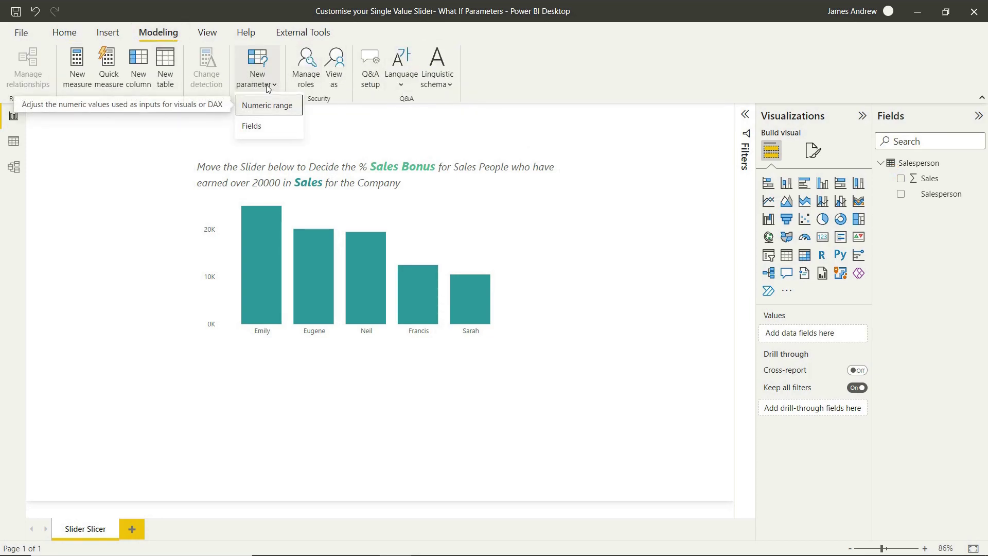
{"action": "left_click", "coordinate": [261, 107]}
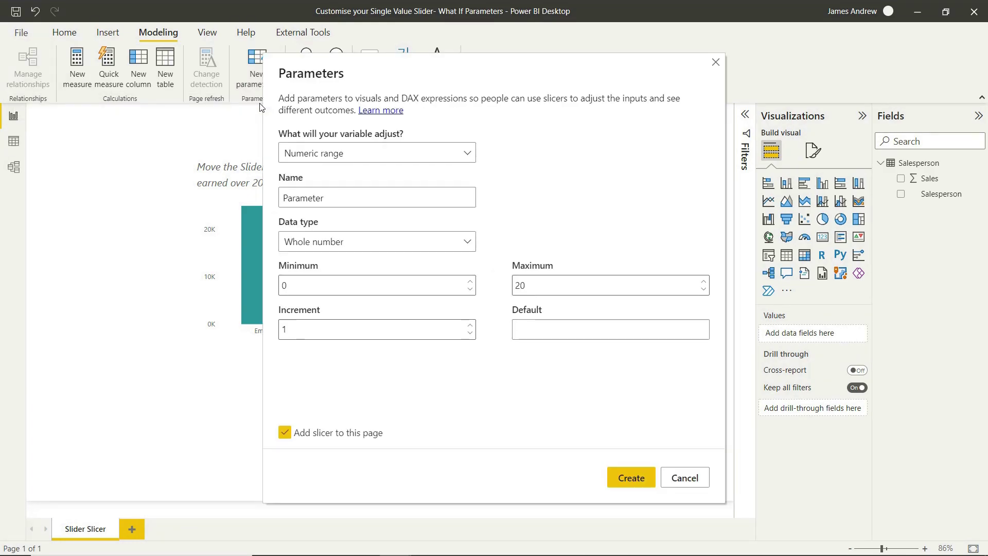
{"action": "left_click", "coordinate": [389, 154]}
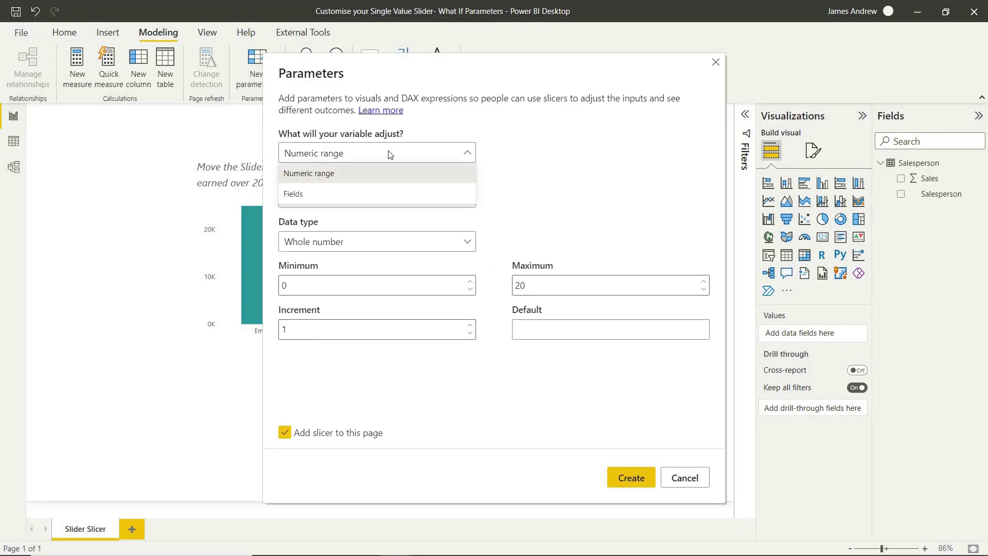
{"action": "left_click", "coordinate": [353, 177]}
{"action": "left_click", "coordinate": [354, 199]}
{"action": "left_click_drag", "start_coordinate": [353, 200], "coordinate": [259, 201]}
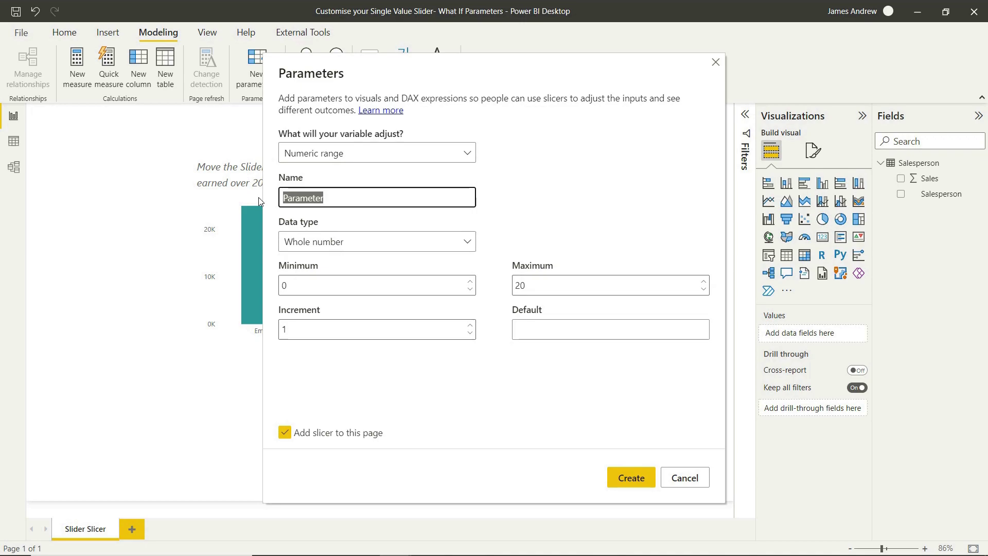
{"action": "key", "text": "BackSpace"}
{"action": "type", "text": "Bonus"}
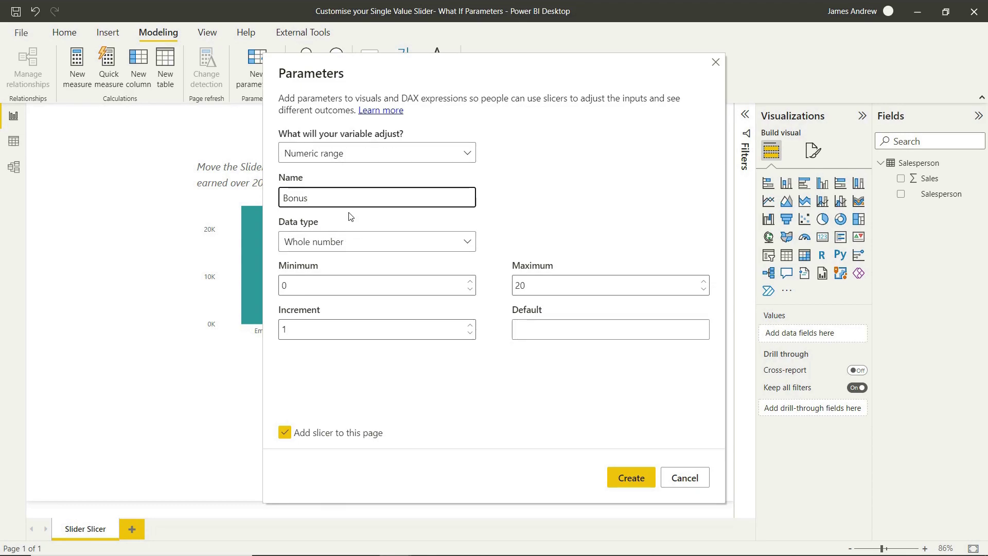
{"action": "left_click", "coordinate": [284, 198]}
{"action": "type", "text": "Relevant"}
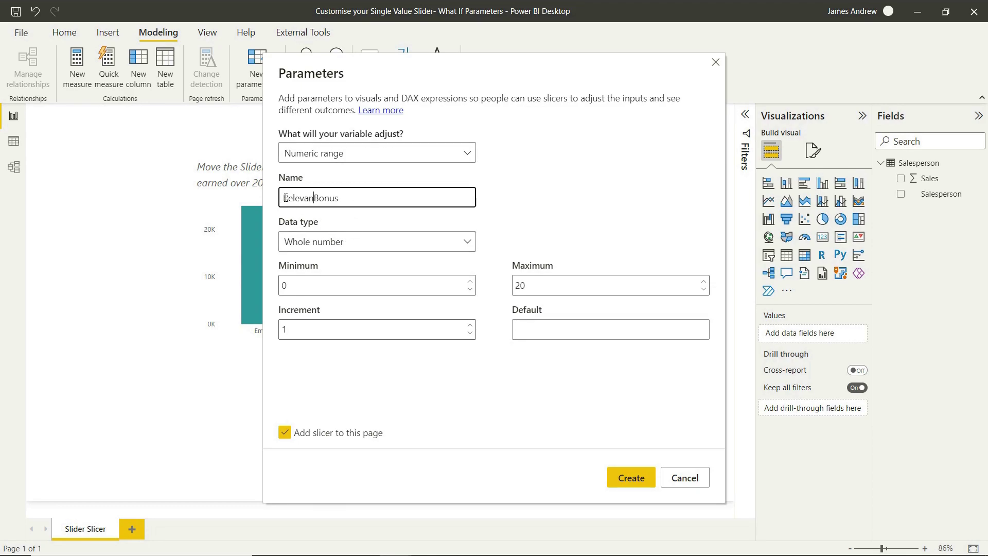
Make the parameter a decimal number with maximum 0.25 and increment 0.05
{"action": "left_click", "coordinate": [376, 250]}
{"action": "left_click", "coordinate": [338, 283]}
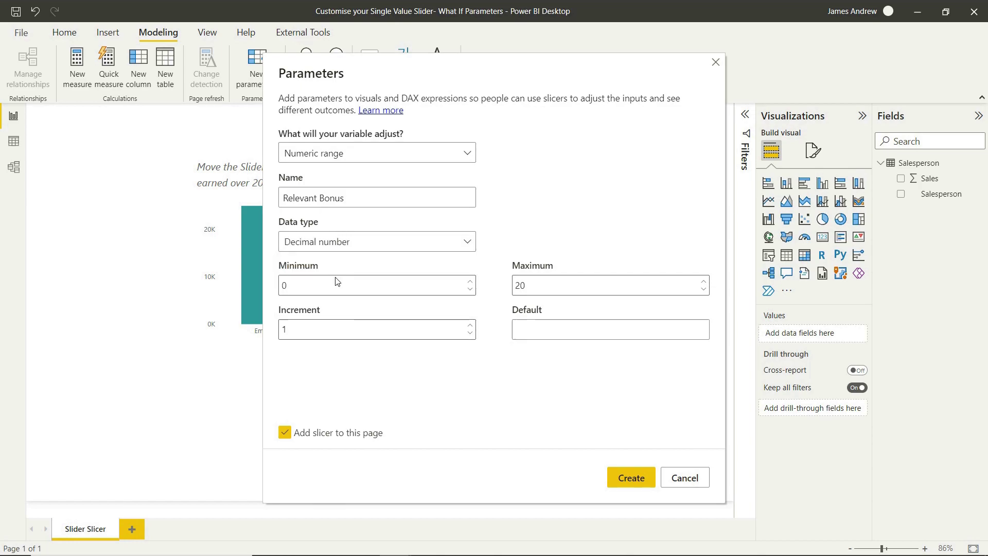
{"action": "left_click", "coordinate": [527, 285]}
{"action": "key", "text": "BackSpace"}
{"action": "key", "text": "BackSpace"}
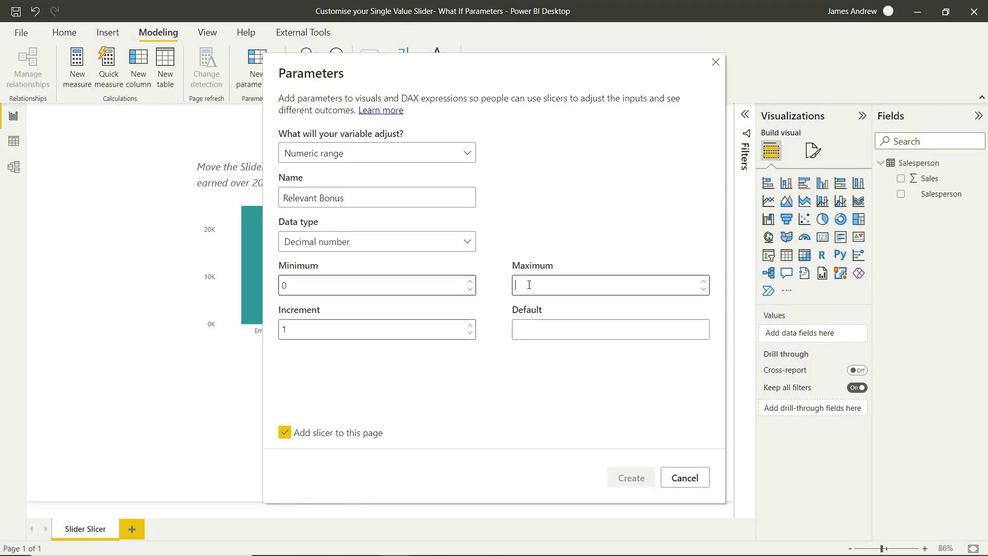
{"action": "type", "text": "0.25"}
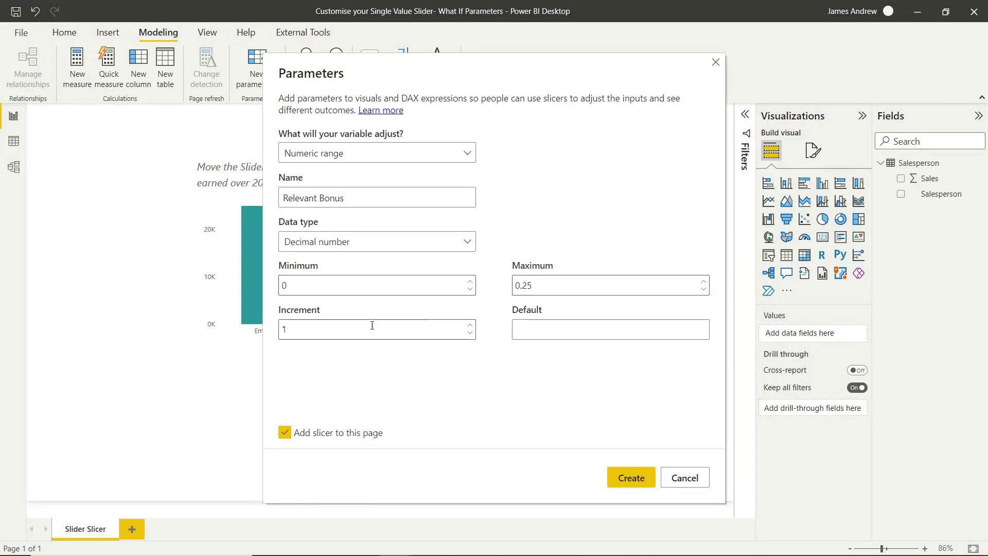
{"action": "left_click", "coordinate": [361, 333]}
{"action": "key", "text": "BackSpace"}
{"action": "type", "text": "0.05"}
Create the Relevant Bonus parameter and place its slicer below the bar chart
{"action": "left_click", "coordinate": [631, 478]}
{"action": "left_click_drag", "start_coordinate": [289, 205], "coordinate": [460, 426]}
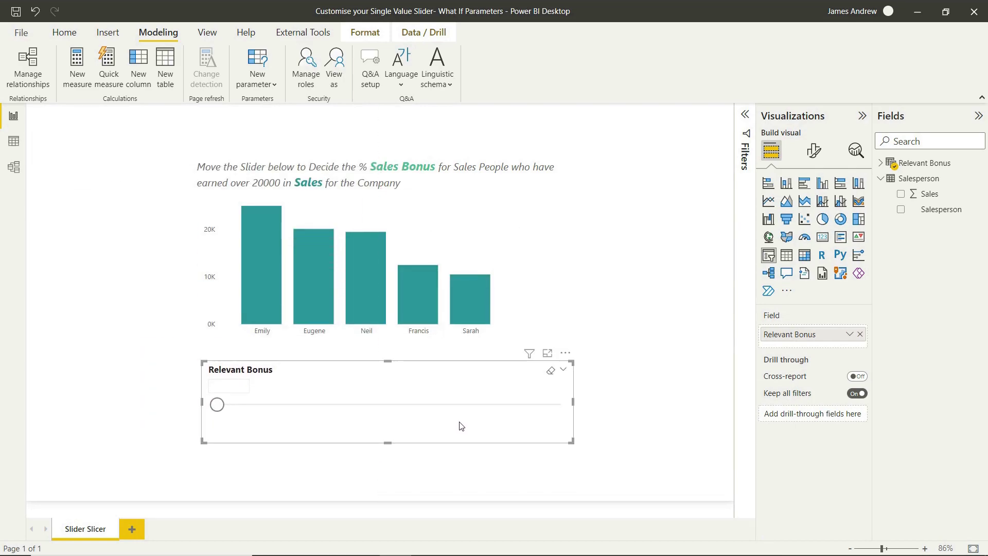
{"action": "left_click", "coordinate": [614, 250]}
{"action": "left_click", "coordinate": [486, 237]}
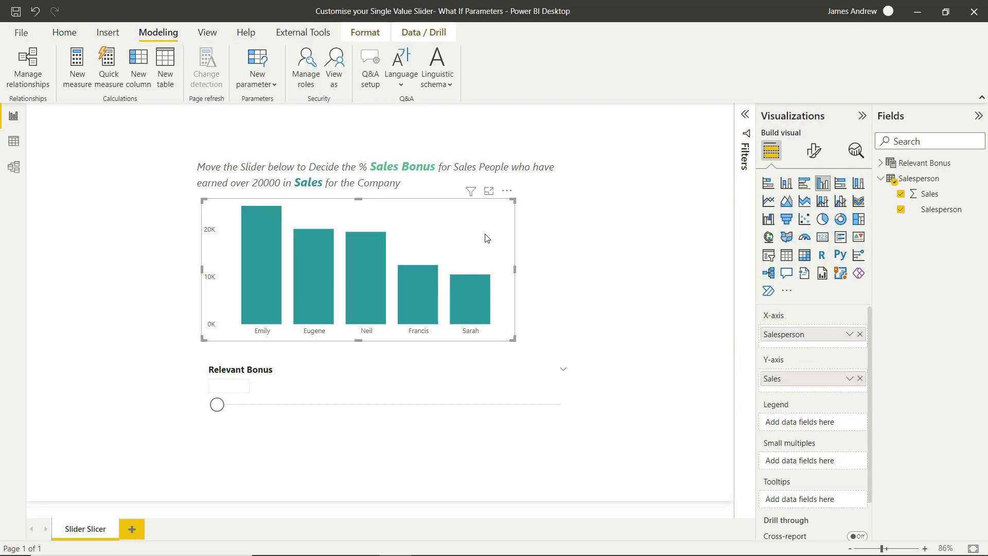
Set the Relevant Bonus slider value to 0.05
{"action": "left_click", "coordinate": [438, 380]}
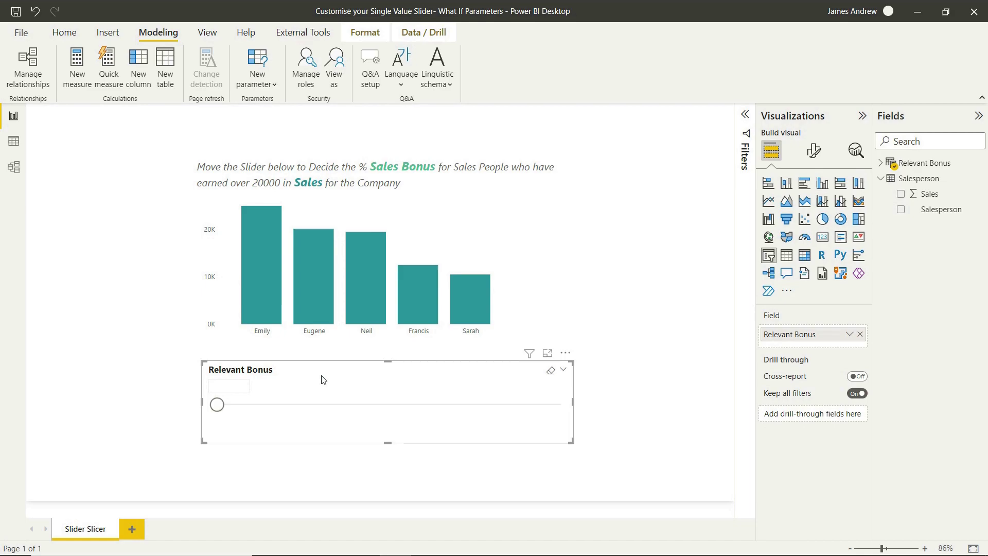
{"action": "left_click_drag", "start_coordinate": [217, 404], "coordinate": [424, 410]}
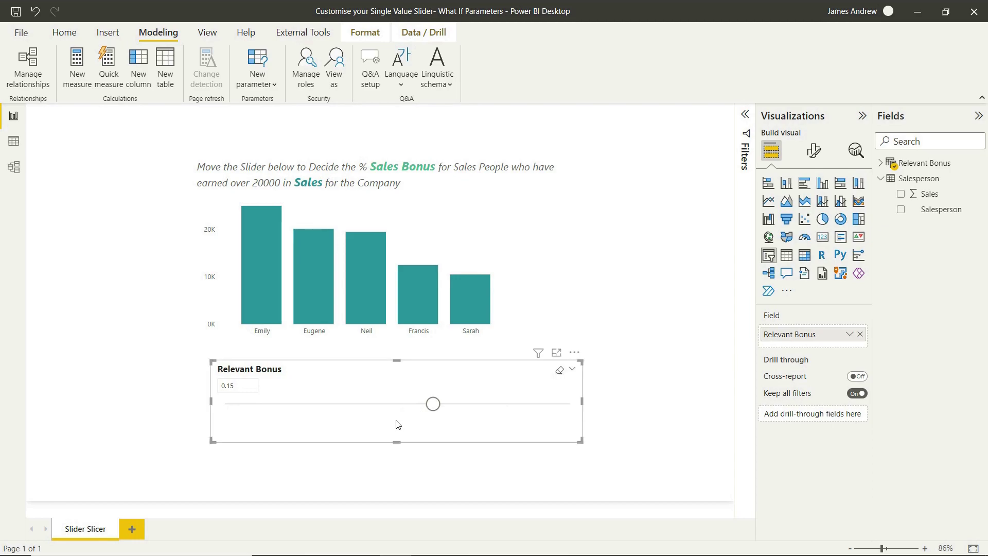
{"action": "key", "text": "ctrl+z"}
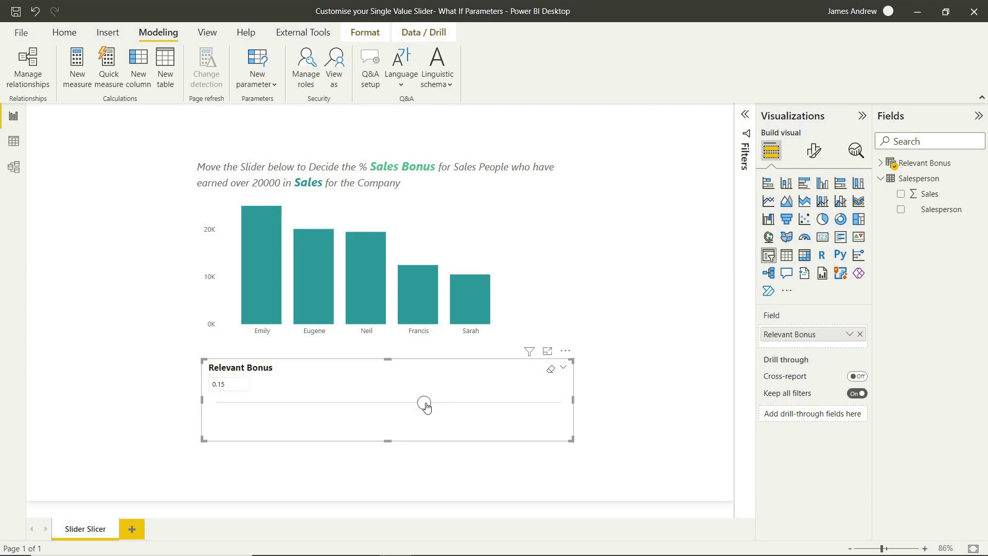
{"action": "left_click_drag", "start_coordinate": [425, 405], "coordinate": [286, 402]}
{"action": "left_click", "coordinate": [647, 378]}
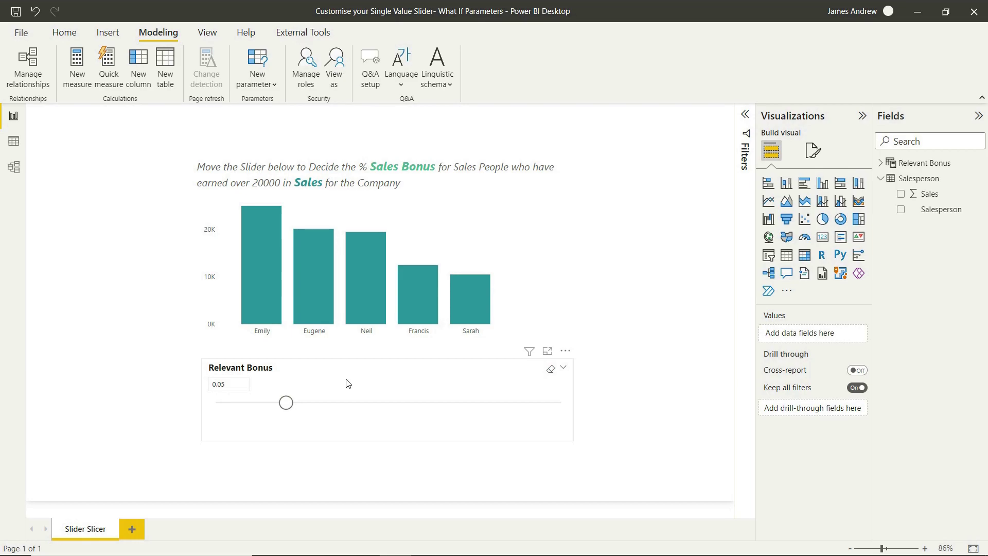
Add a new measure named Sales Bonus to the Relevant Bonus table
{"action": "left_click", "coordinate": [881, 162]}
{"action": "right_click", "coordinate": [921, 163]}
{"action": "left_click", "coordinate": [901, 170]}
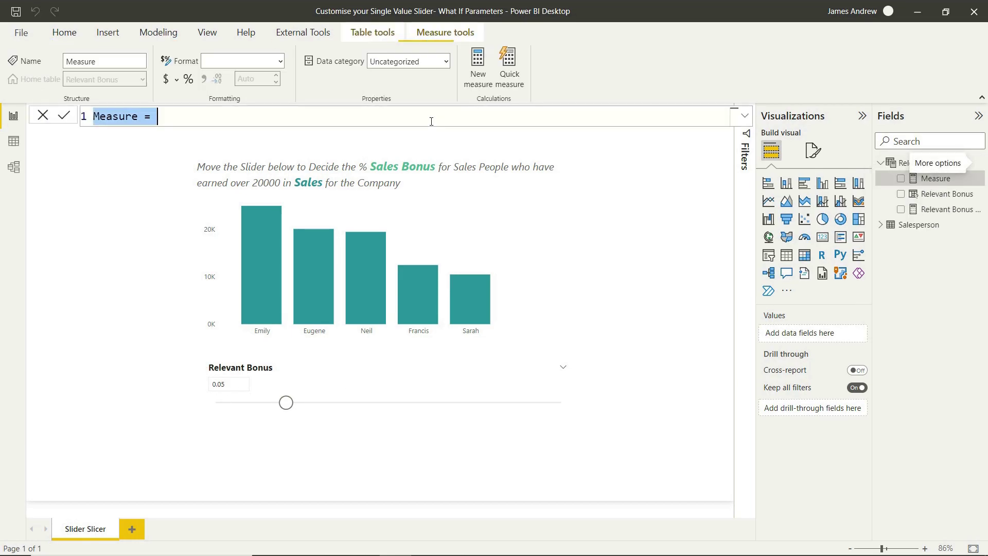
{"action": "left_click", "coordinate": [141, 120]}
{"action": "key", "text": "BackSpace"}
{"action": "key", "text": "BackSpace"}
{"action": "key", "text": "BackSpace"}
{"action": "key", "text": "BackSpace"}
{"action": "key", "text": "BackSpace"}
{"action": "key", "text": "BackSpace"}
{"action": "key", "text": "BackSpace"}
{"action": "key", "text": "BackSpace"}
{"action": "type", "text": "Sales "}
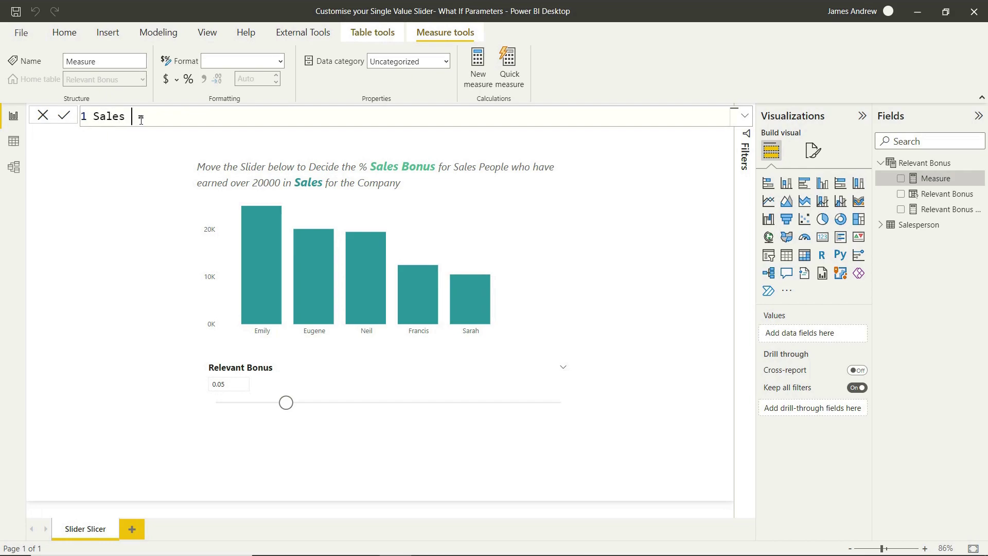
{"action": "type", "text": "Bonus"}
{"action": "key", "text": "shift+Return"}
{"action": "key", "text": "shift+Return"}
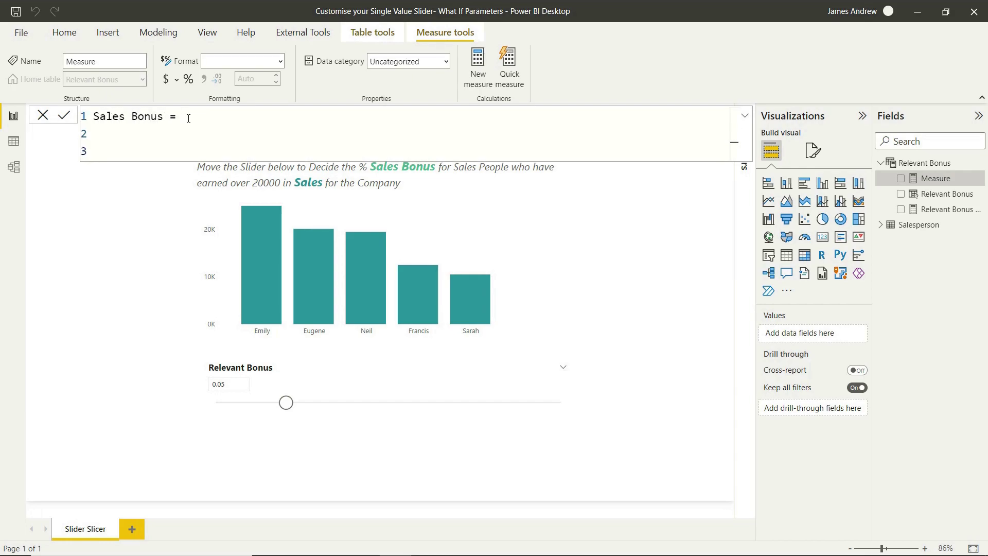
Define VAR TotalSales = SUM(Salesperson[Sales]) in the measure
{"action": "type", "text": "VAR Total"}
{"action": "key", "text": "BackSpace"}
{"action": "key", "text": "BackSpace"}
{"action": "key", "text": "BackSpace"}
{"action": "key", "text": "BackSpace"}
{"action": "type", "text": "otalSales "}
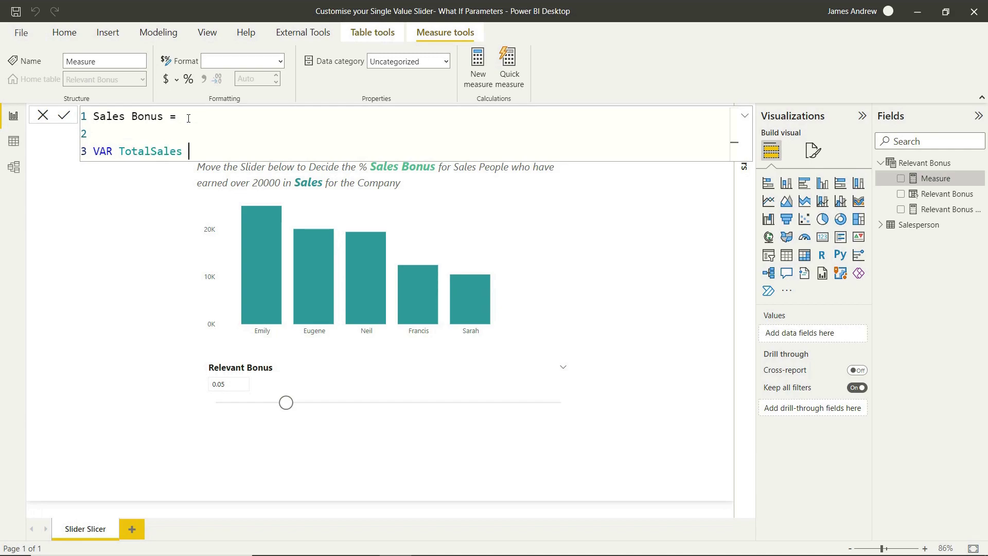
{"action": "type", "text": "= SUM"}
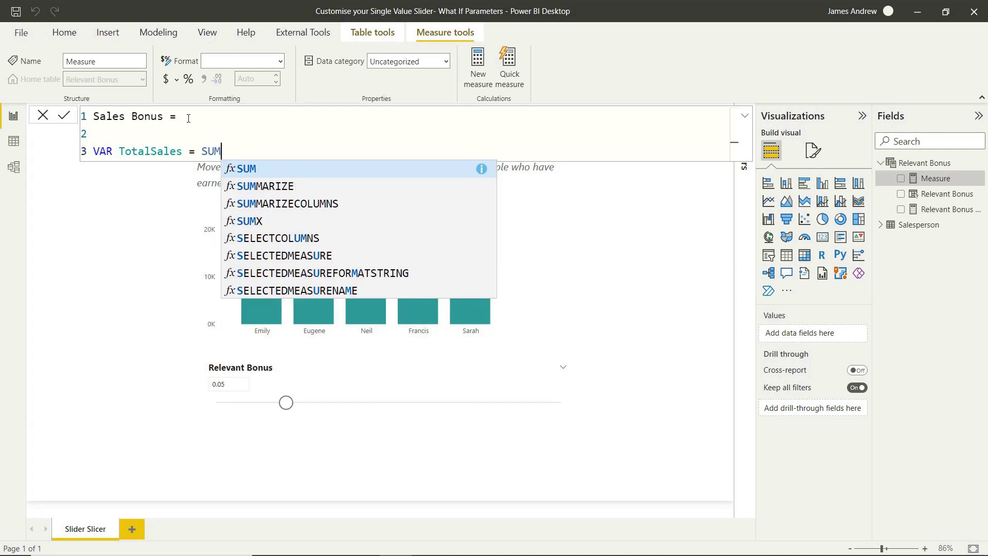
{"action": "type", "text": "("}
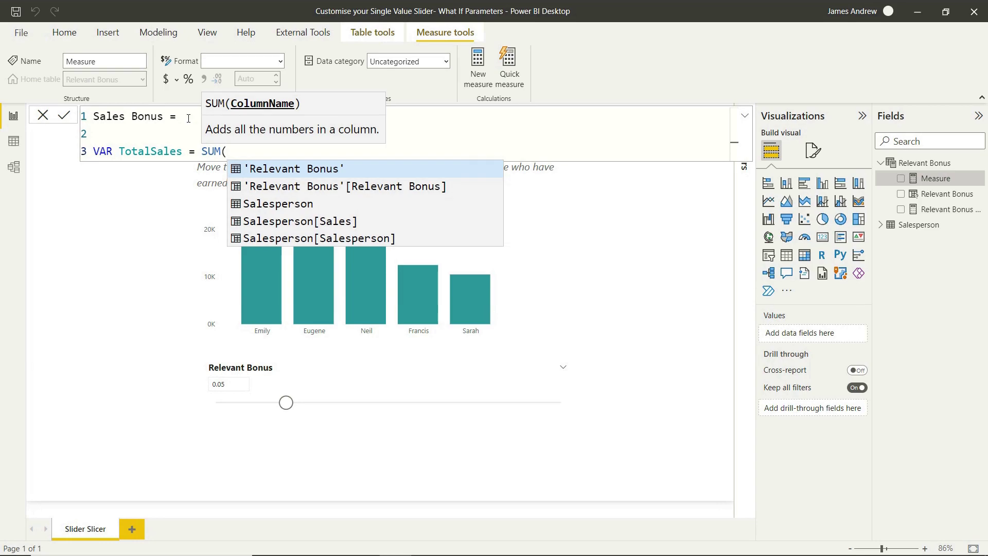
{"action": "key", "text": "Down"}
{"action": "key", "text": "Down"}
{"action": "key", "text": "Down"}
{"action": "key", "text": "Tab"}
{"action": "type", "text": ")"}
{"action": "key", "text": "Return"}
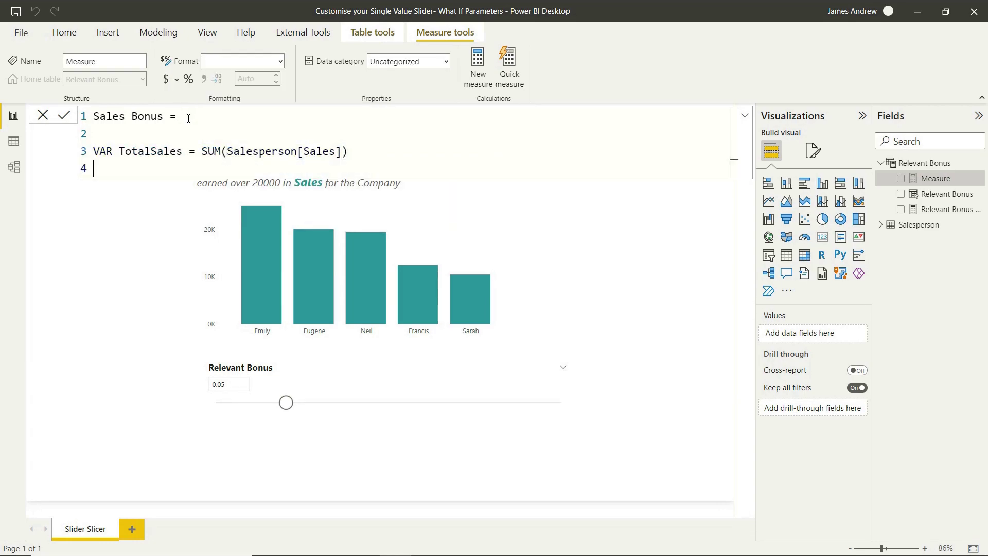
Add VAR BonusCalculation = TotalSales * 'Relevant Bonus'[Relevant Bonus Value]
{"action": "type", "text": "VAR BonusCalculation"}
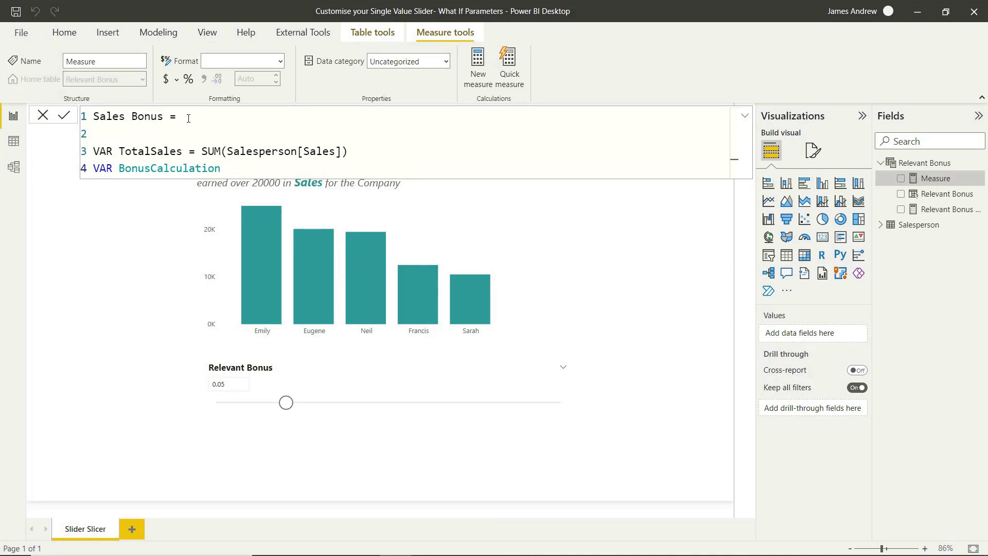
{"action": "type", "text": " = To"}
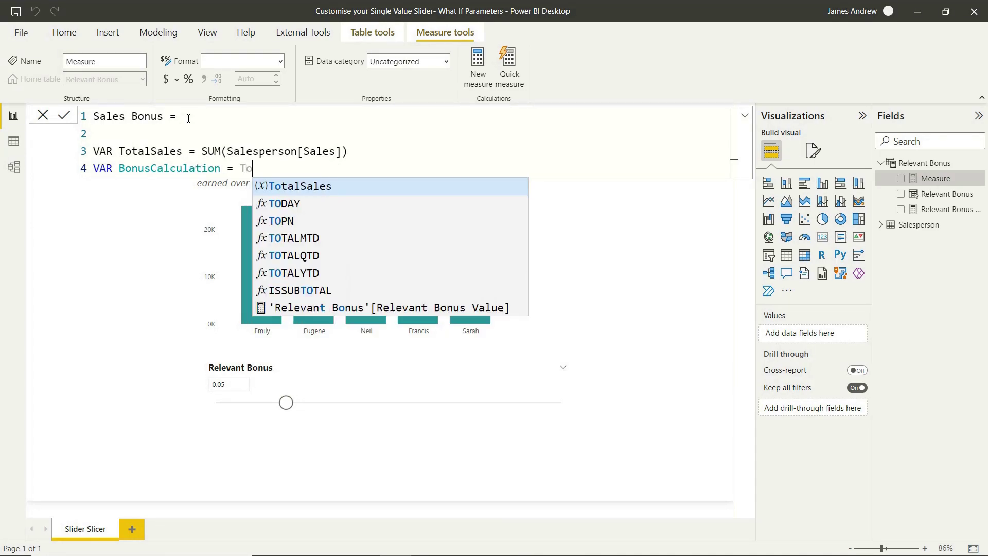
{"action": "type", "text": "talSales *"}
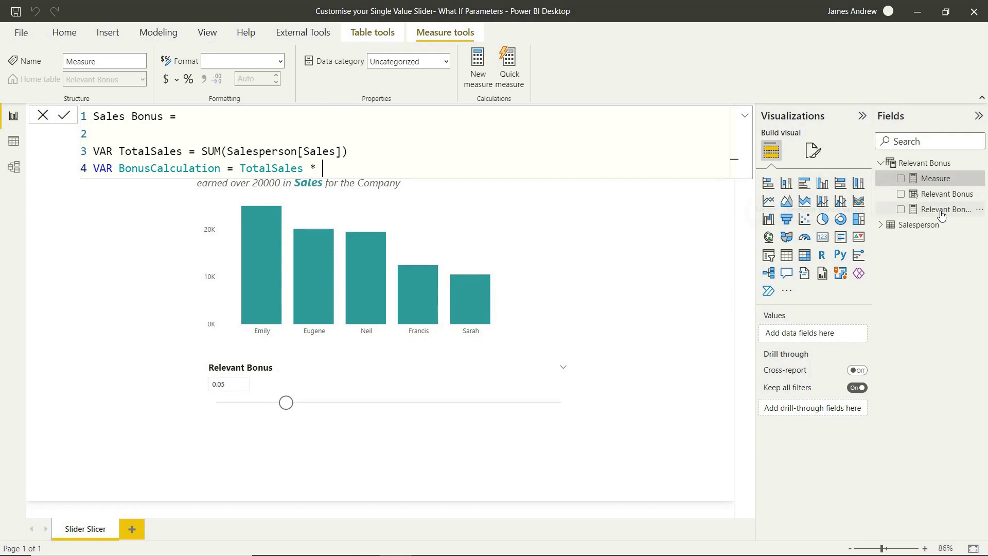
{"action": "type", "text": "rele"}
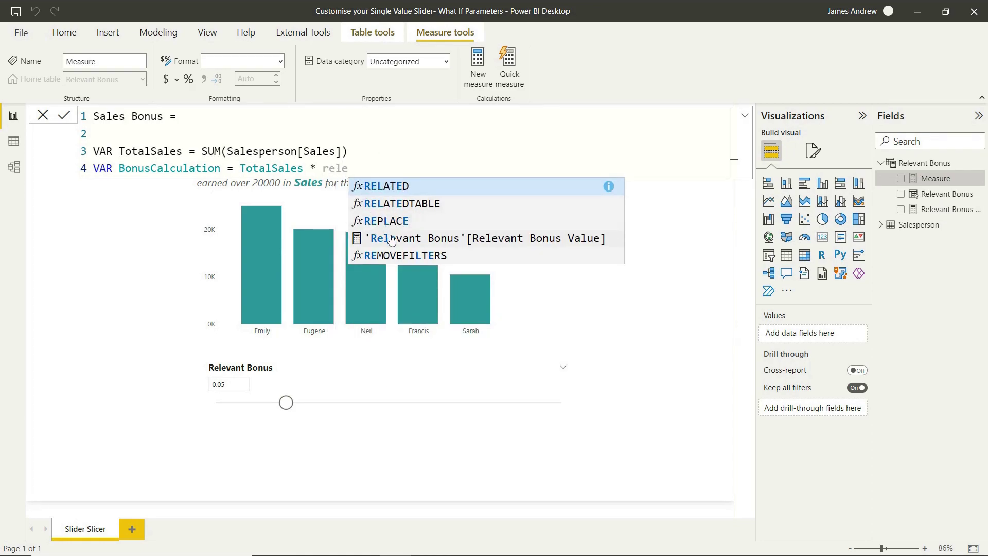
{"action": "left_click", "coordinate": [391, 239]}
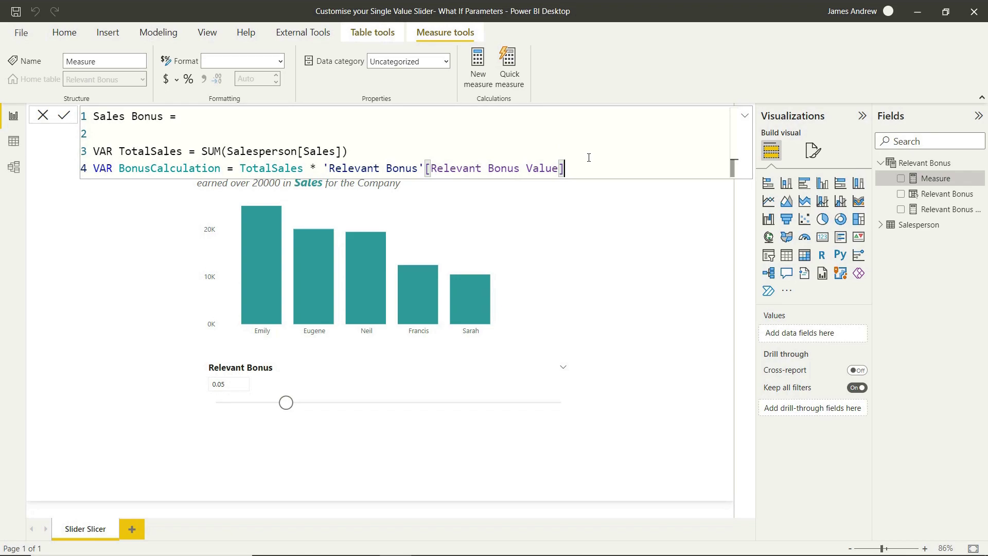
{"action": "key", "text": "shift+Return"}
{"action": "key", "text": "shift+Return"}
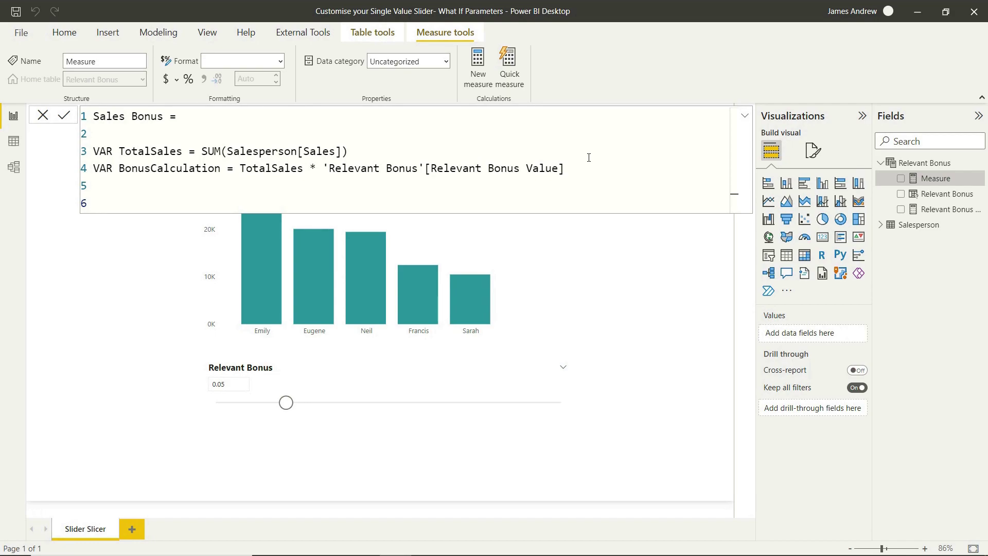
Begin the measure's result with RETURN IF( on separate lines
{"action": "type", "text": "RETURN"}
{"action": "key", "text": "shift+Return"}
{"action": "type", "text": "IF"}
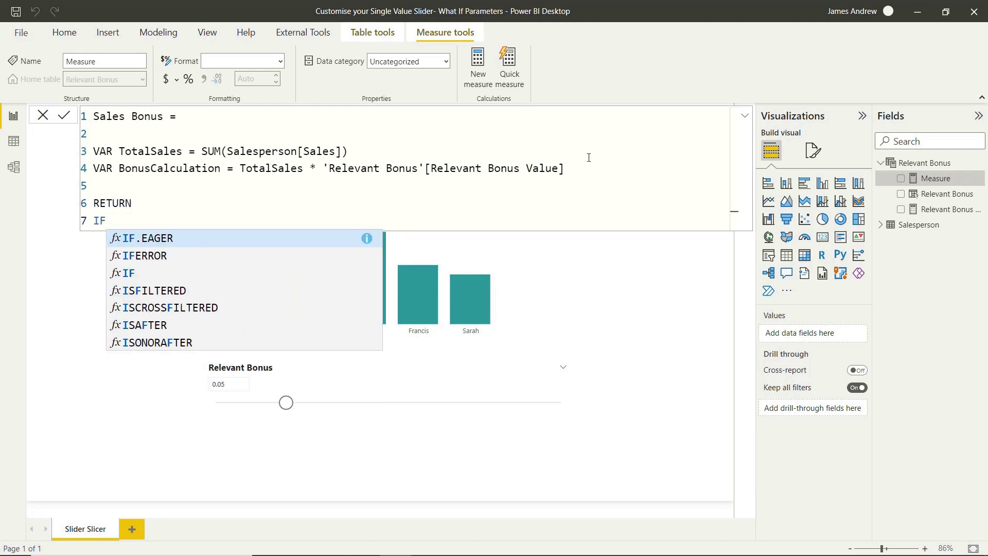
{"action": "key", "text": "Down"}
{"action": "key", "text": "Down"}
{"action": "type", "text": "("}
{"action": "key", "text": "shift+Return"}
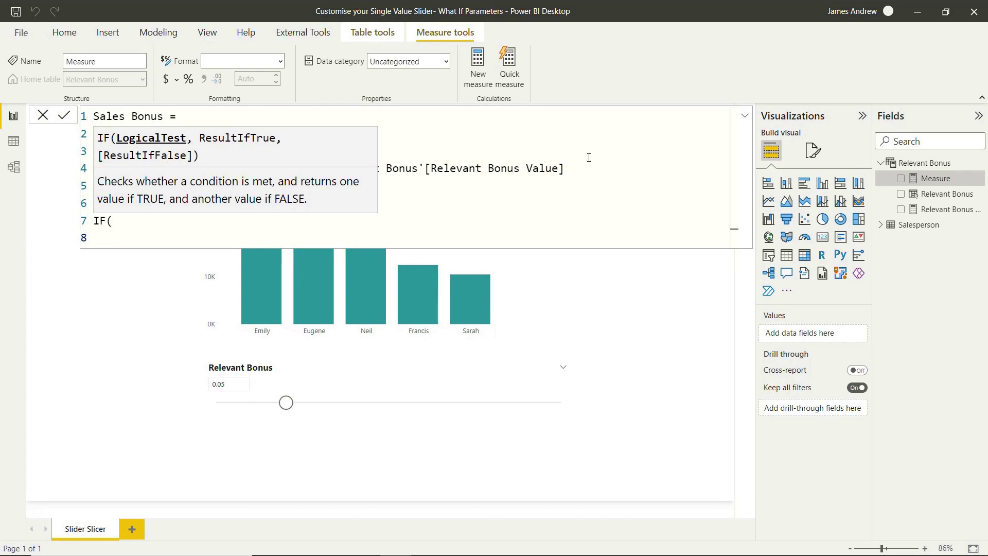
Complete the IF as TotalSales >= 20000, BonusCalculation, 0 and close it
{"action": "type", "text": "sales"}
{"action": "key", "text": "BackSpace"}
{"action": "key", "text": "BackSpace"}
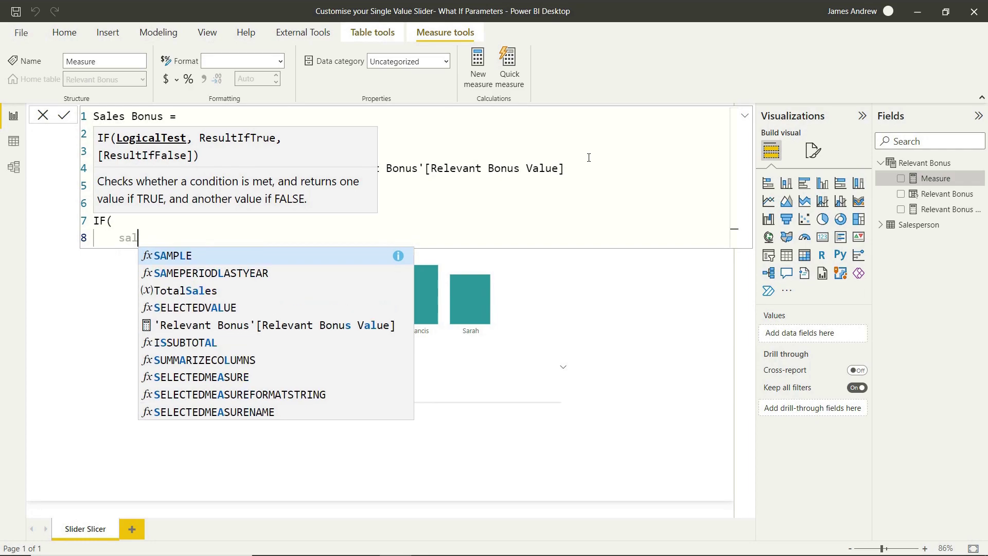
{"action": "key", "text": "BackSpace"}
{"action": "key", "text": "BackSpace"}
{"action": "key", "text": "BackSpace"}
{"action": "type", "text": "total"}
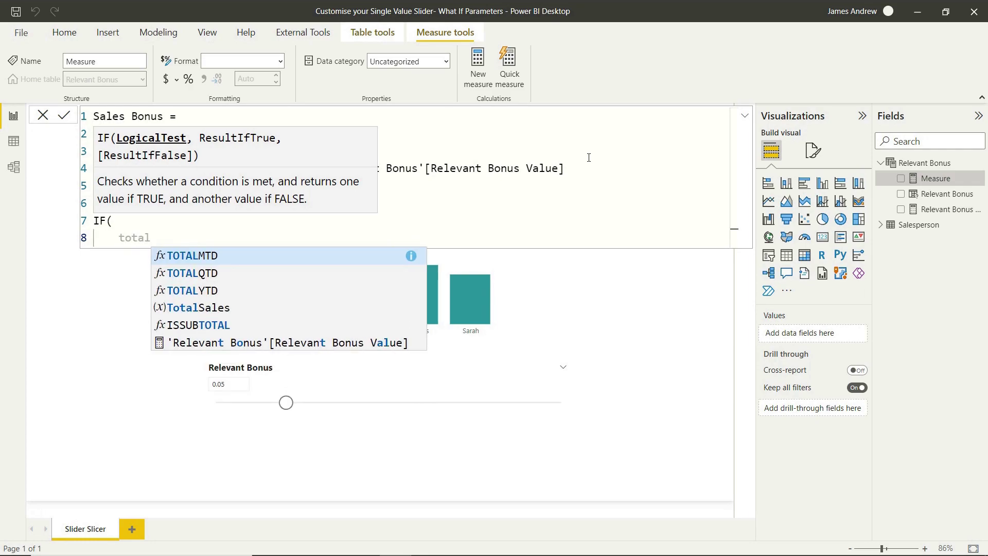
{"action": "key", "text": "Down"}
{"action": "key", "text": "Down"}
{"action": "key", "text": "Down"}
{"action": "key", "text": "Tab"}
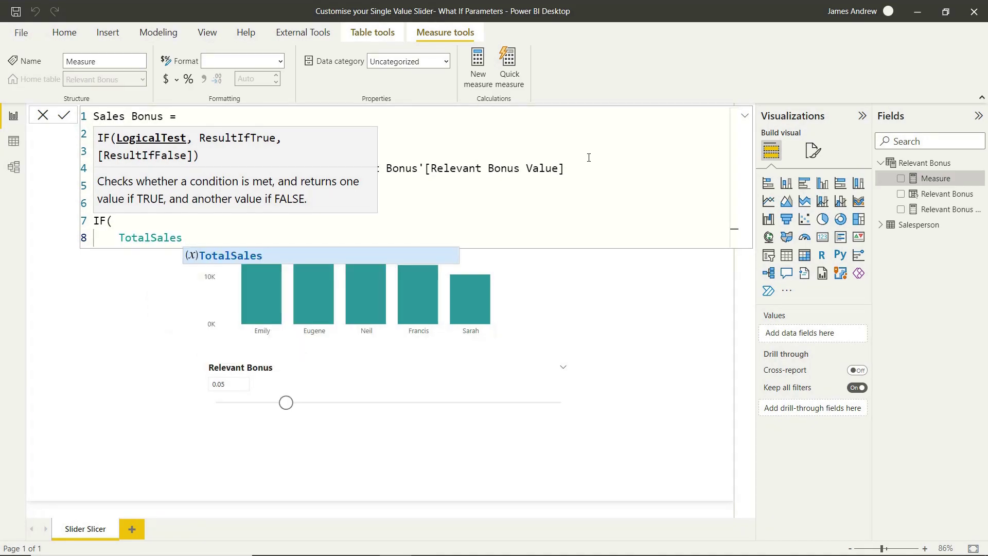
{"action": "type", "text": ">= "}
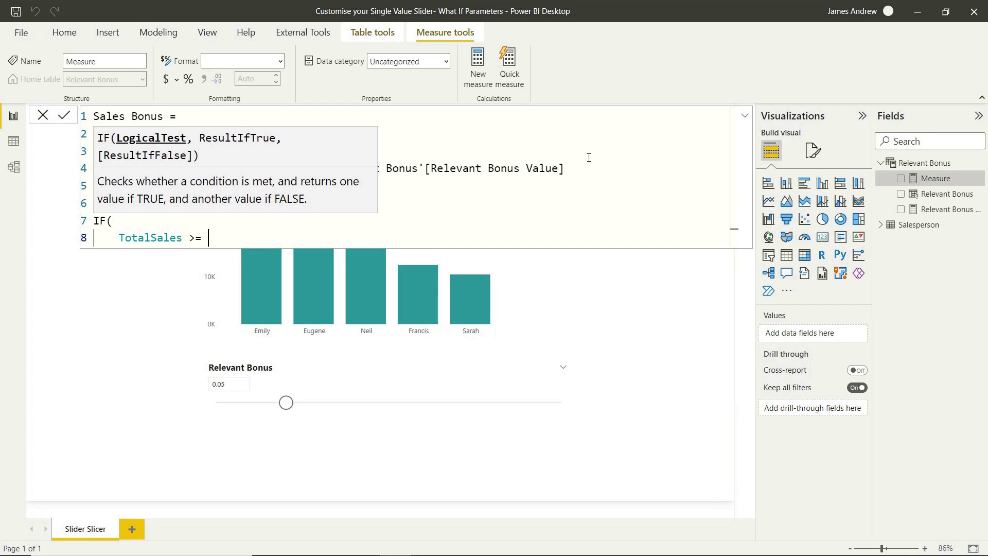
{"action": "type", "text": "20000,"}
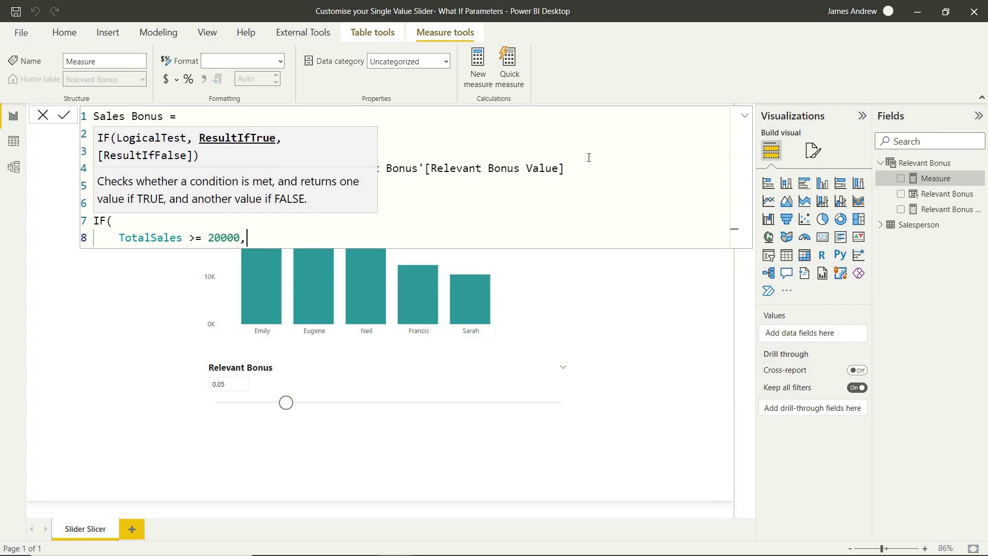
{"action": "type", "text": " BonusCalculation,"}
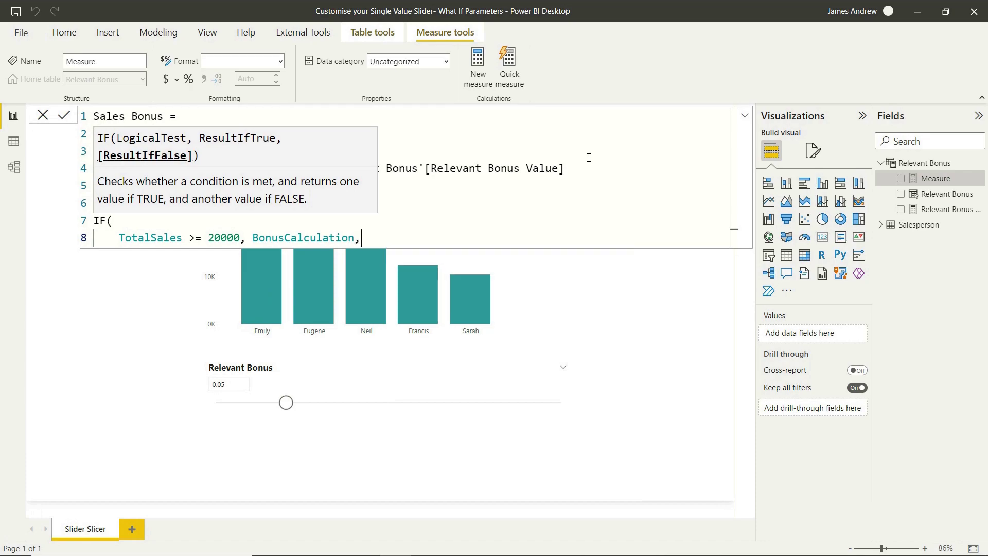
{"action": "key", "text": "shift+Return"}
{"action": "type", "text": "0"}
{"action": "key", "text": "shift+Return"}
{"action": "type", "text": ")"}
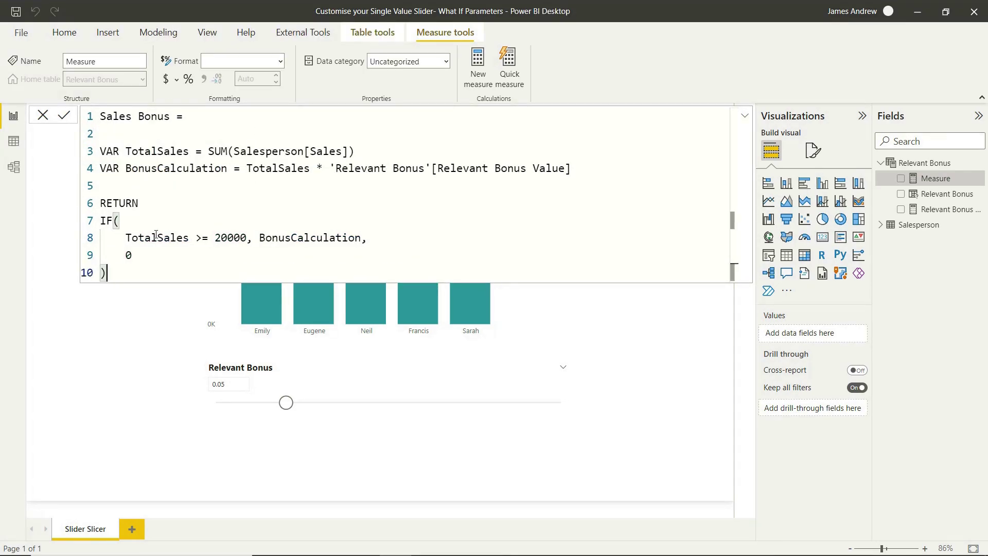
Commit the measure, add Sales Bonus to the column chart, and set the slider to 0.00
{"action": "left_click", "coordinate": [64, 115]}
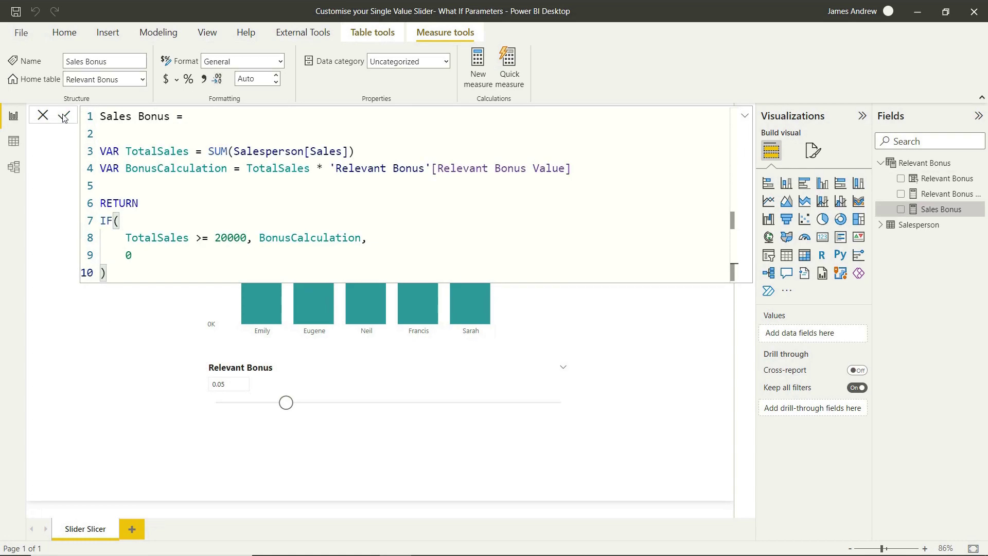
{"action": "left_click", "coordinate": [71, 389]}
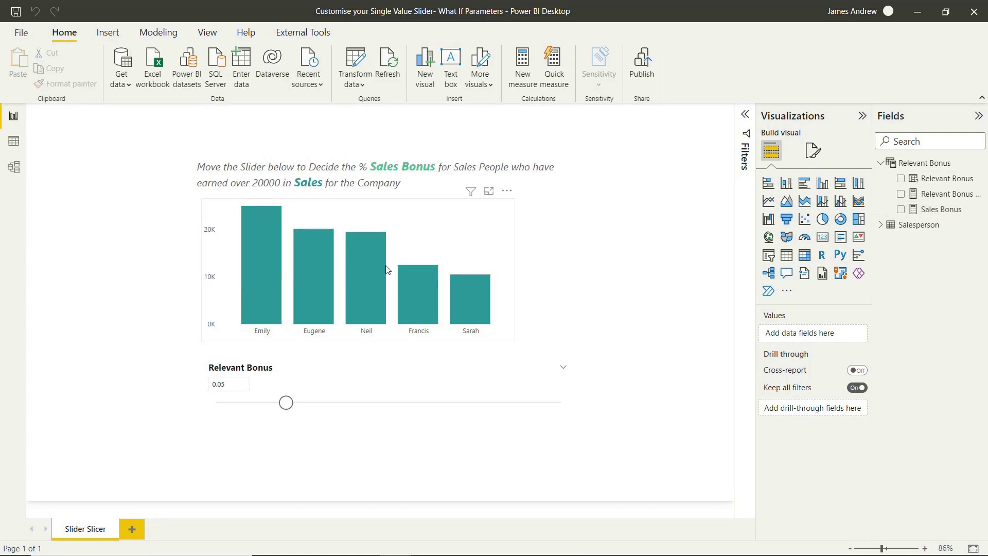
{"action": "left_click", "coordinate": [456, 241]}
{"action": "left_click_drag", "start_coordinate": [941, 209], "coordinate": [820, 390]}
{"action": "left_click", "coordinate": [289, 388]}
{"action": "left_click_drag", "start_coordinate": [287, 402], "coordinate": [216, 402]}
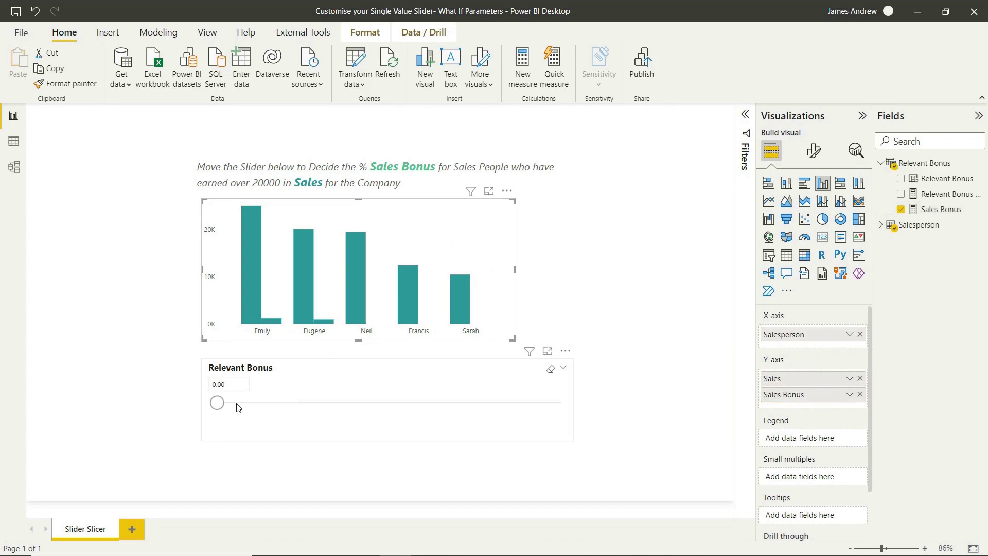
Colour the chart's Sales Bonus columns light green
{"action": "left_click", "coordinate": [447, 250]}
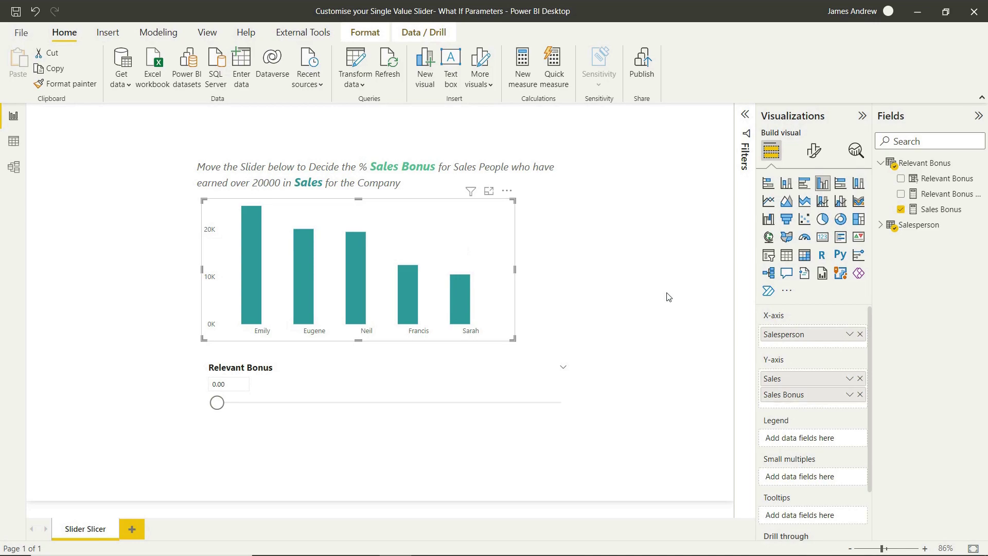
{"action": "left_click", "coordinate": [813, 150]}
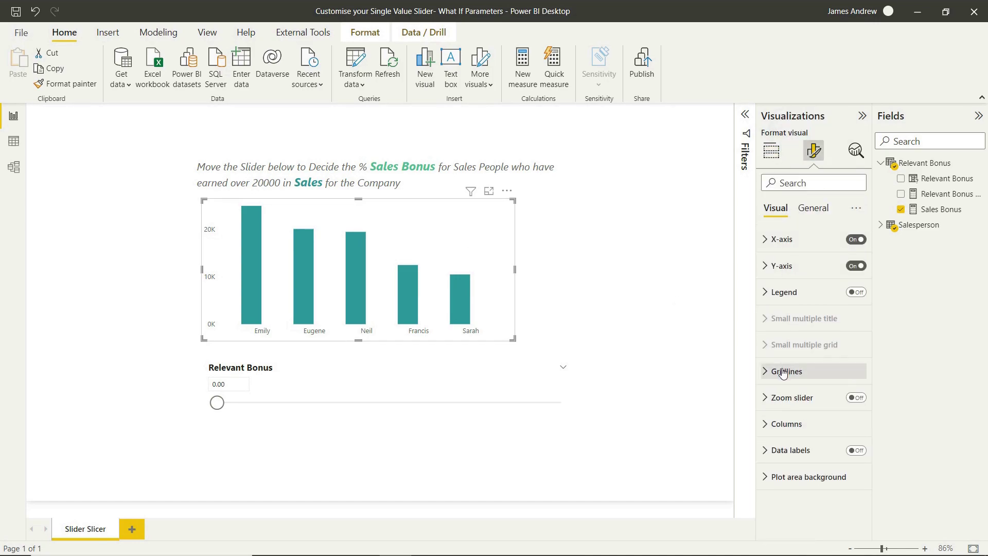
{"action": "left_click", "coordinate": [766, 424]}
{"action": "scroll", "coordinate": [766, 431], "scroll_direction": "down", "scroll_amount": 2}
{"action": "left_click", "coordinate": [793, 449]}
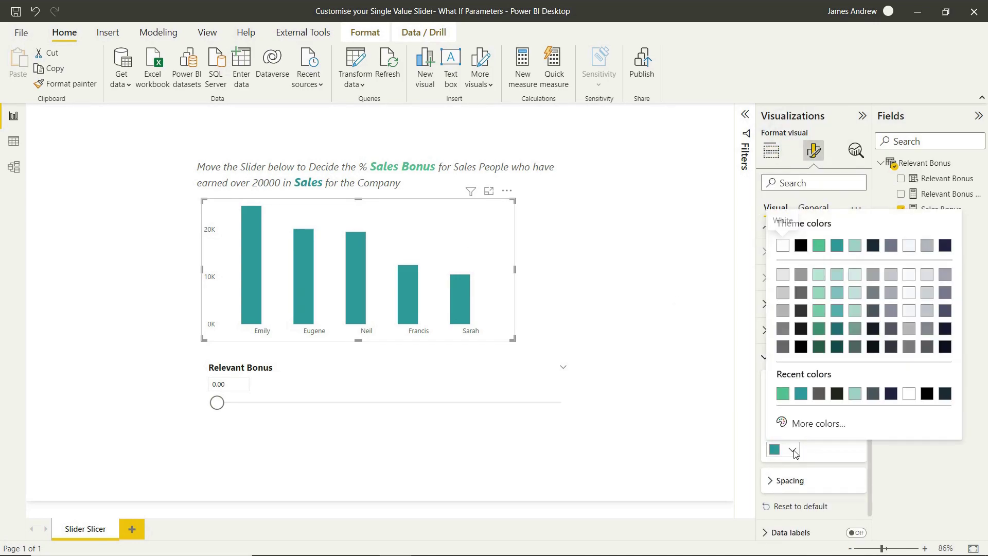
{"action": "left_click", "coordinate": [823, 248]}
Test Relevant Bonus values 0.05 through 0.20, leaving it at 0.10
{"action": "left_click", "coordinate": [249, 408]}
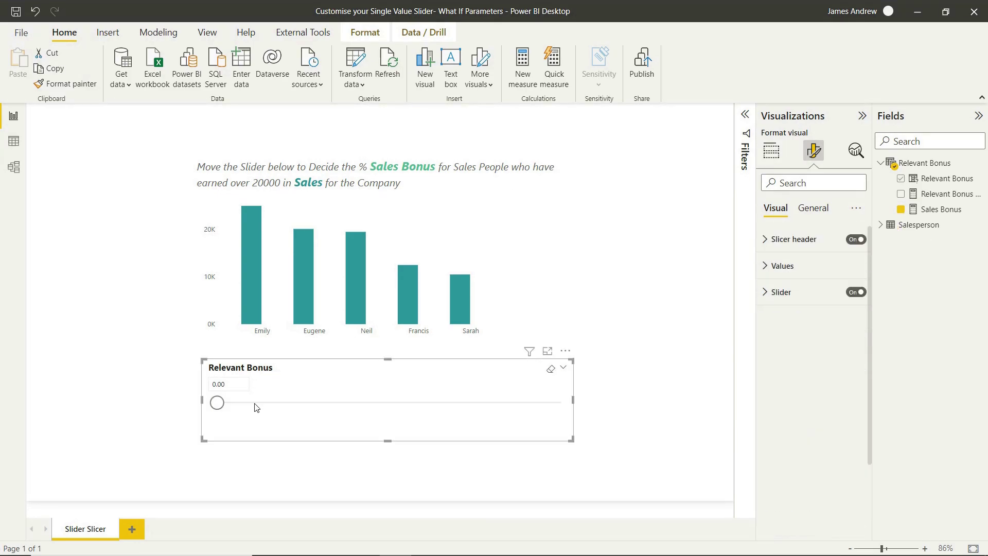
{"action": "left_click_drag", "start_coordinate": [230, 403], "coordinate": [249, 404]}
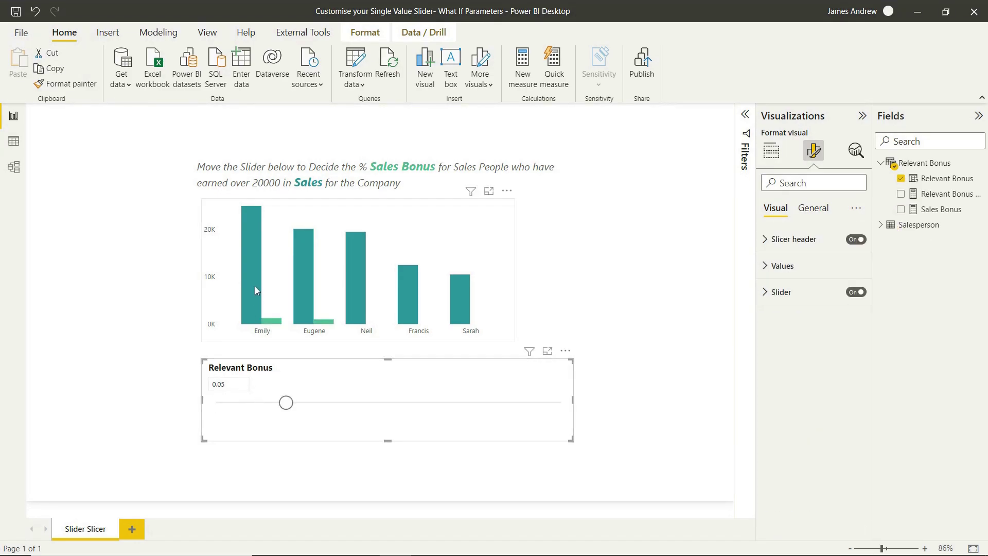
{"action": "mouse_move", "coordinate": [264, 285]}
{"action": "left_click_drag", "start_coordinate": [286, 403], "coordinate": [355, 403]}
{"action": "mouse_move", "coordinate": [325, 323]}
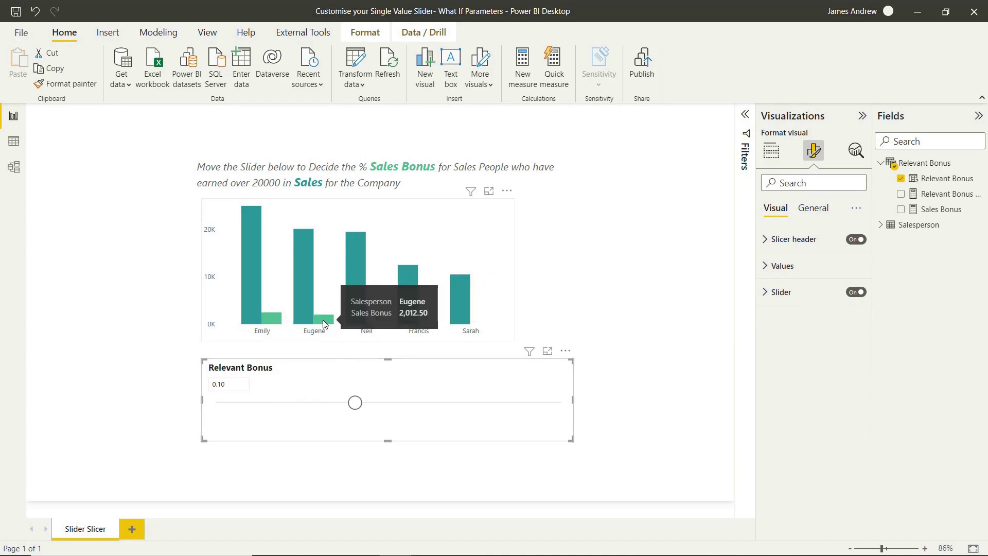
{"action": "left_click_drag", "start_coordinate": [355, 403], "coordinate": [424, 405]}
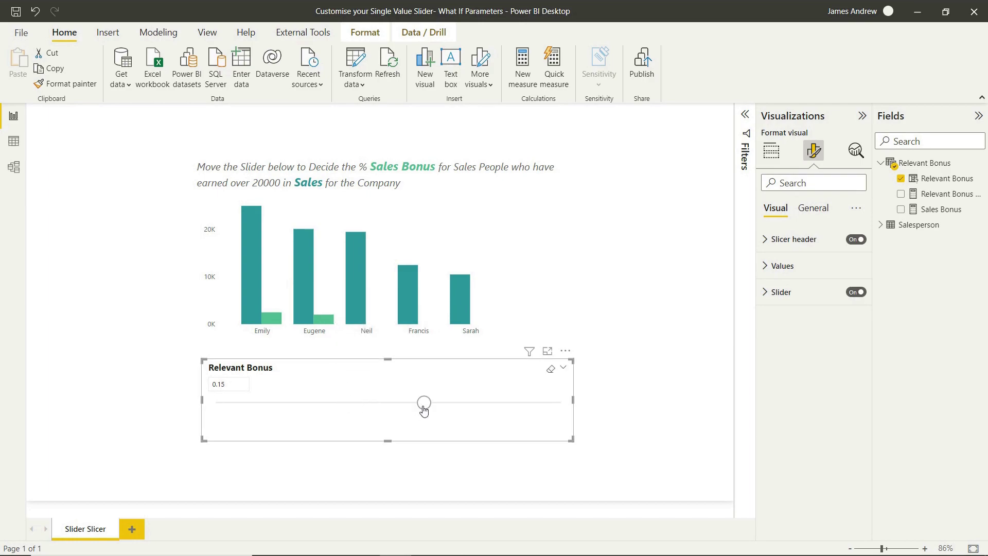
{"action": "left_click", "coordinate": [465, 405]}
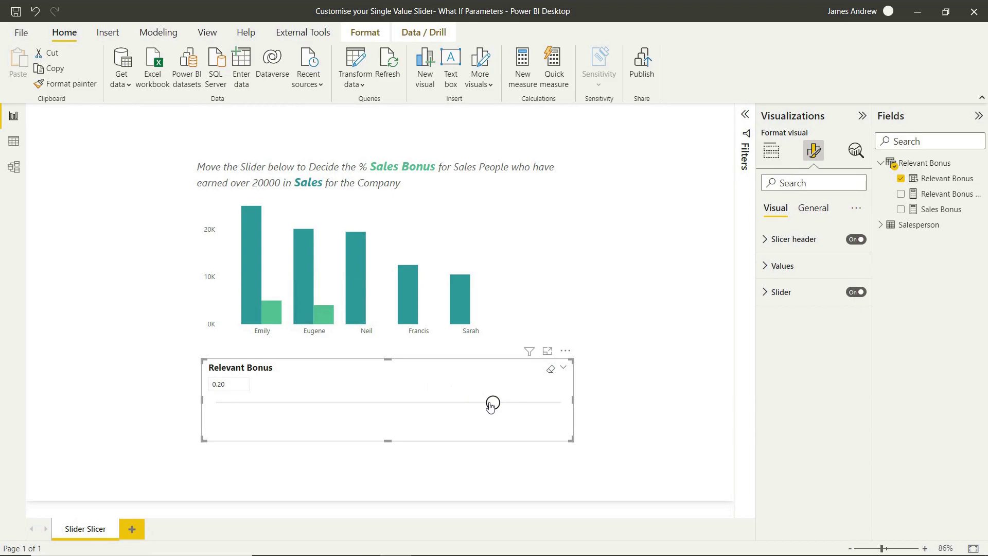
{"action": "left_click_drag", "start_coordinate": [492, 406], "coordinate": [354, 403]}
Hide the Relevant Bonus slicer header and switch its Responsive option off
{"action": "left_click", "coordinate": [606, 251]}
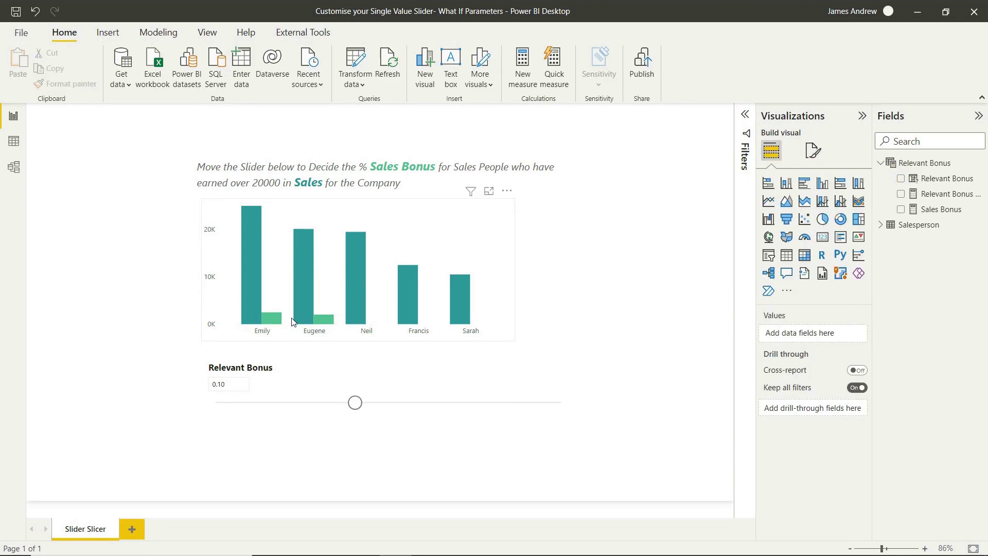
{"action": "left_click", "coordinate": [282, 376]}
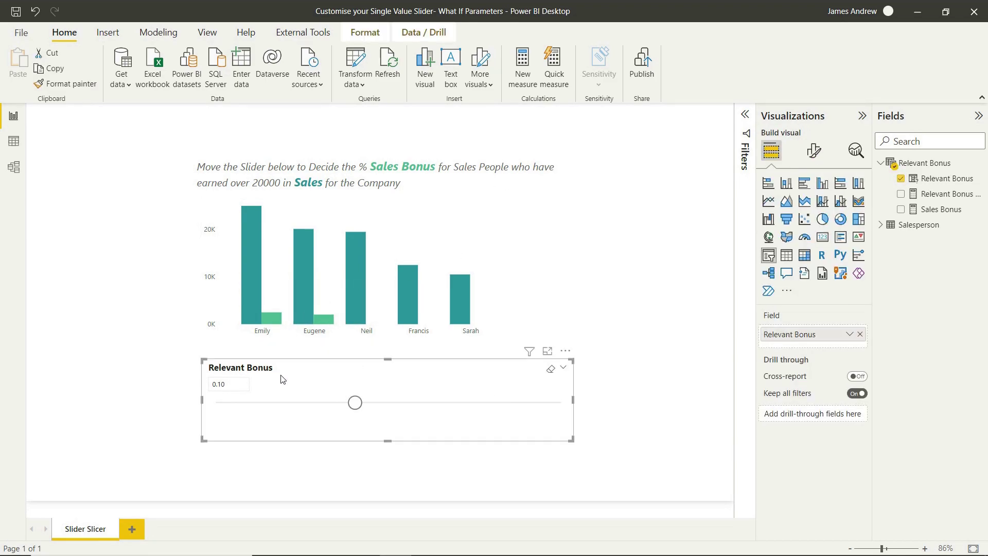
{"action": "left_click", "coordinate": [814, 149]}
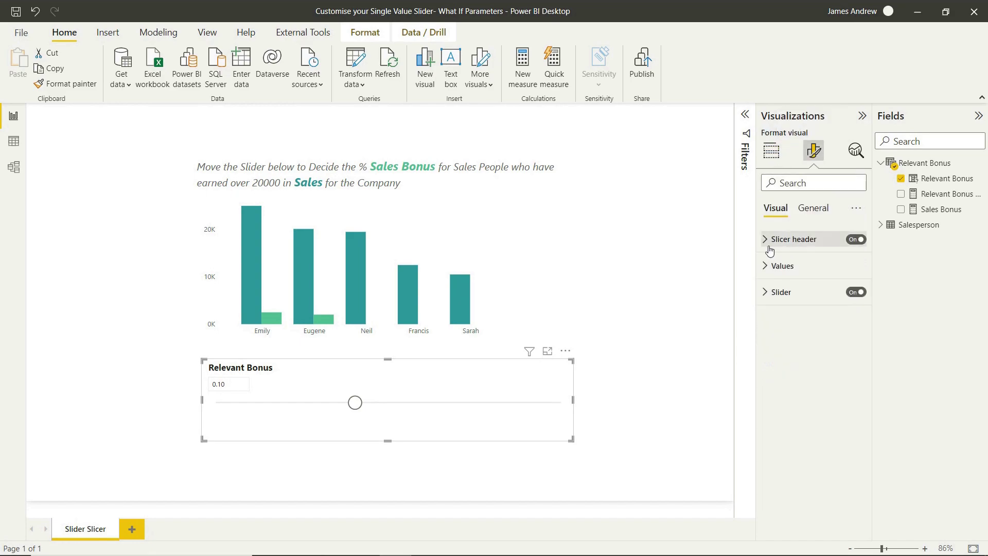
{"action": "left_click", "coordinate": [863, 244]}
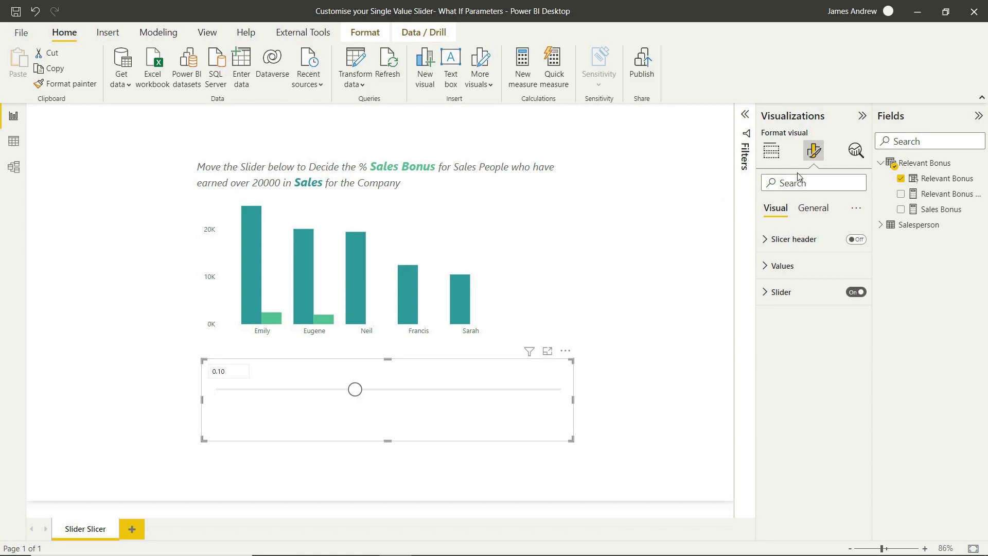
{"action": "type", "text": "r"}
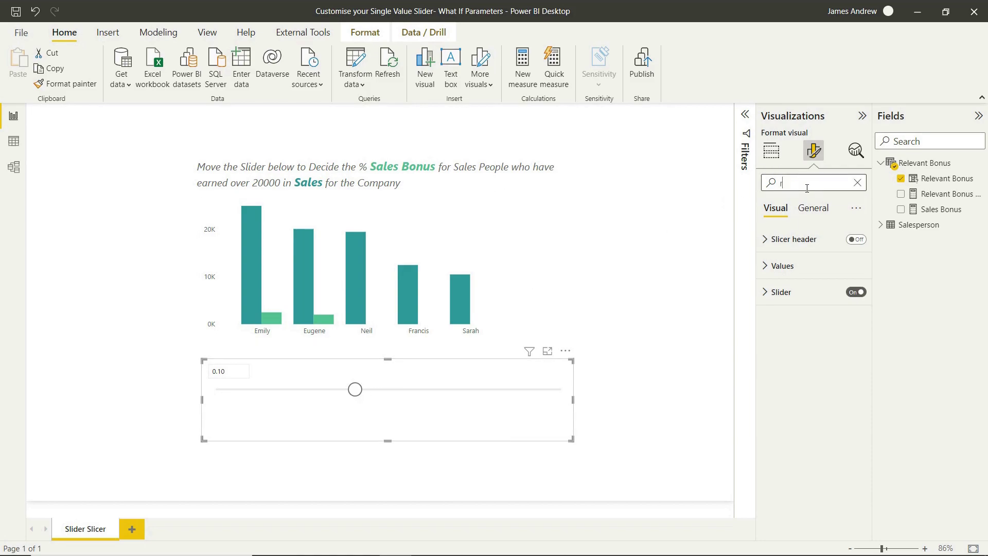
{"action": "type", "text": "espo"}
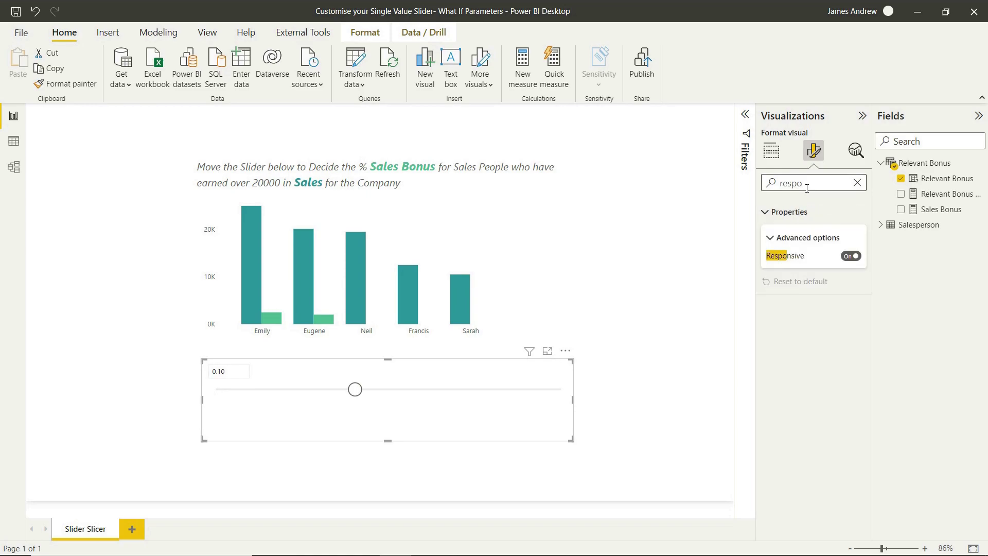
{"action": "left_click", "coordinate": [857, 260]}
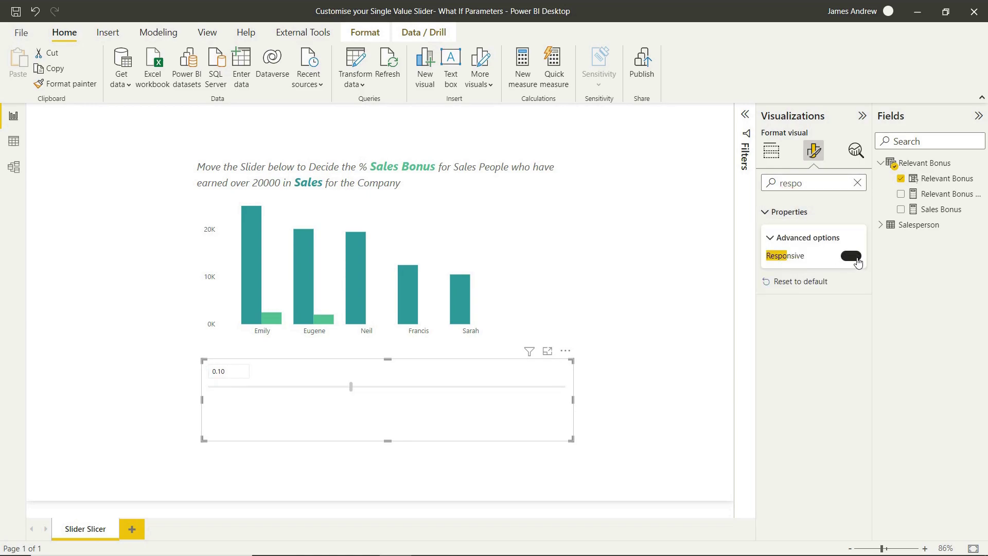
{"action": "left_click", "coordinate": [631, 347]}
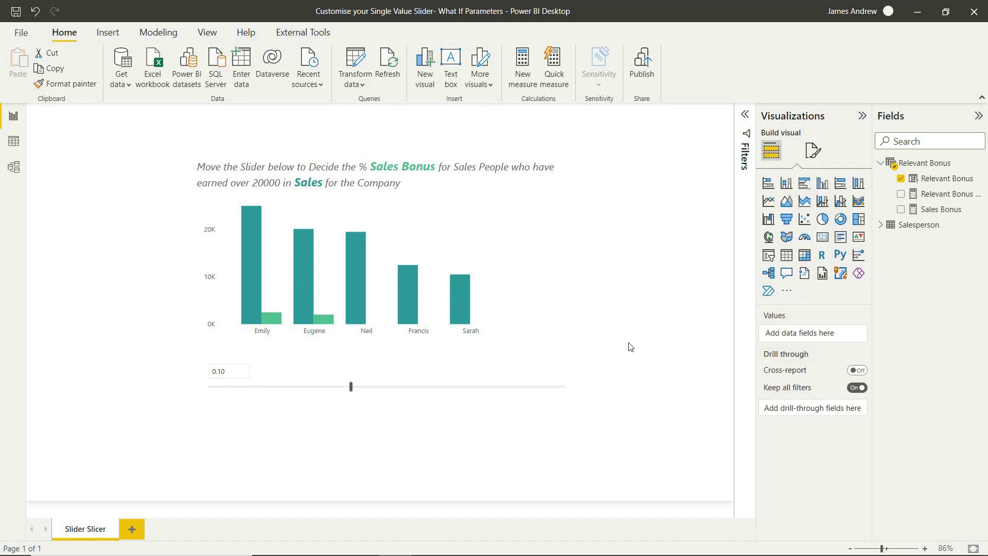
Set the slider colour to dark navy
{"action": "left_click", "coordinate": [390, 418]}
{"action": "left_click", "coordinate": [813, 152]}
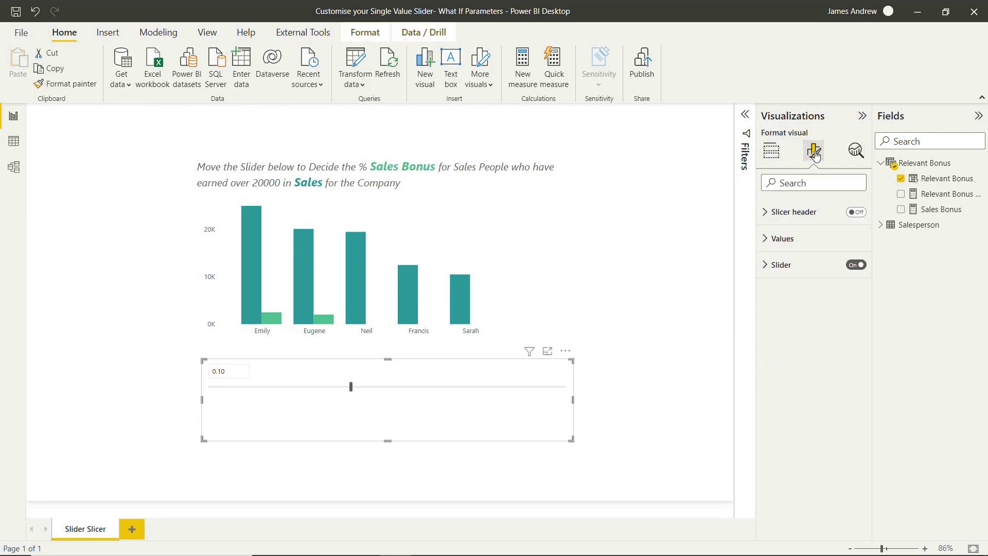
{"action": "left_click", "coordinate": [765, 292]}
{"action": "left_click", "coordinate": [793, 351]}
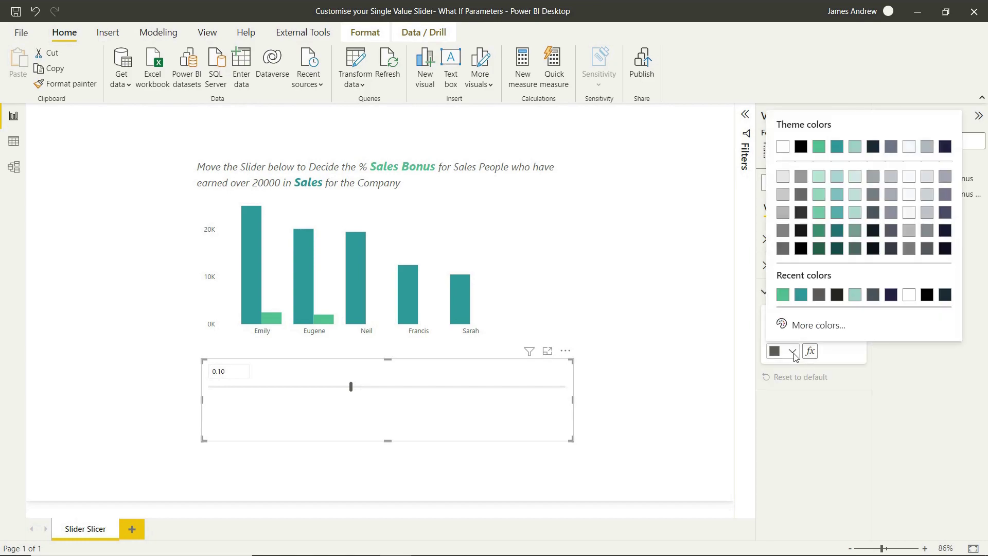
{"action": "left_click", "coordinate": [945, 147]}
{"action": "left_click", "coordinate": [627, 416]}
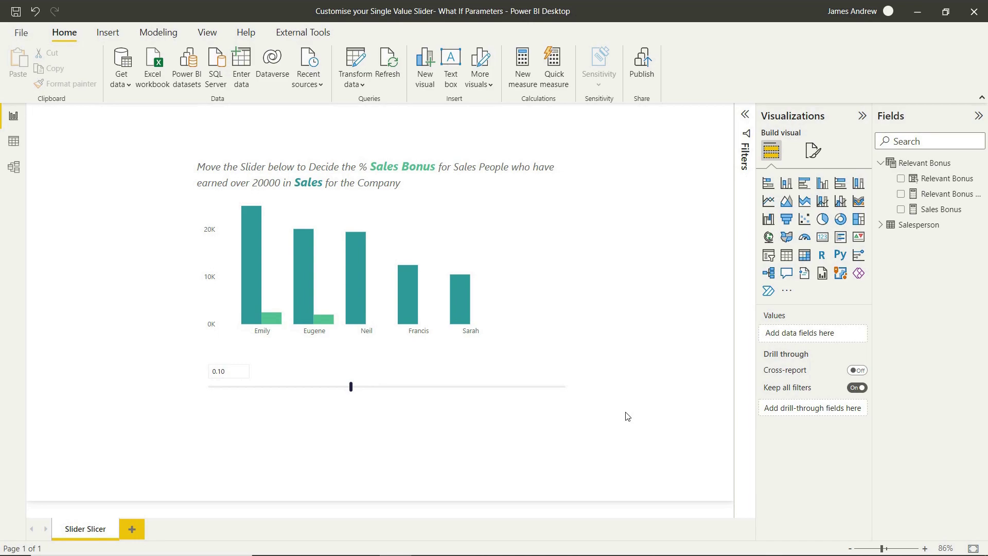
Move the slider up to overlap the chart's bottom and shift the chart slightly lower
{"action": "left_click", "coordinate": [425, 420]}
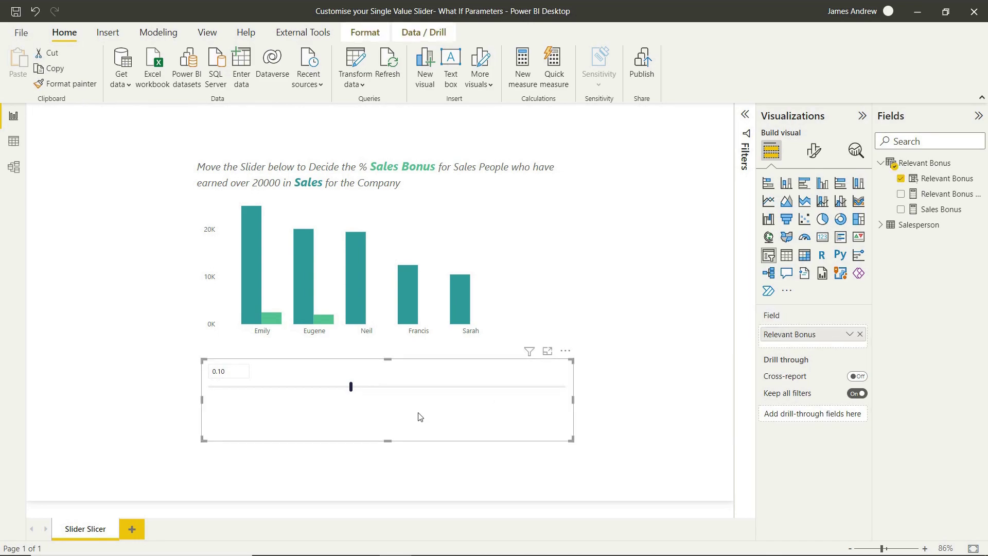
{"action": "left_click_drag", "start_coordinate": [414, 425], "coordinate": [412, 399]}
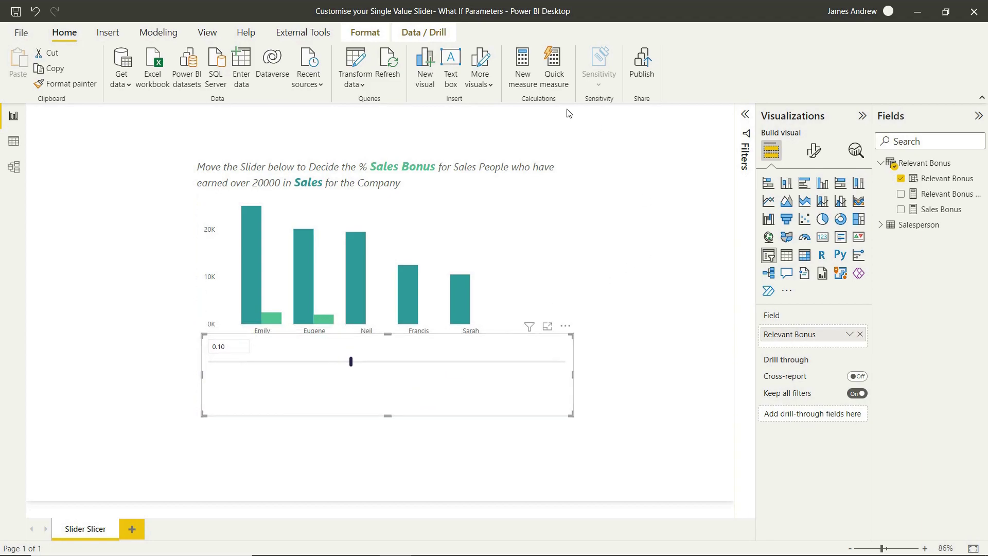
{"action": "left_click", "coordinate": [371, 36]}
{"action": "left_click", "coordinate": [468, 244]}
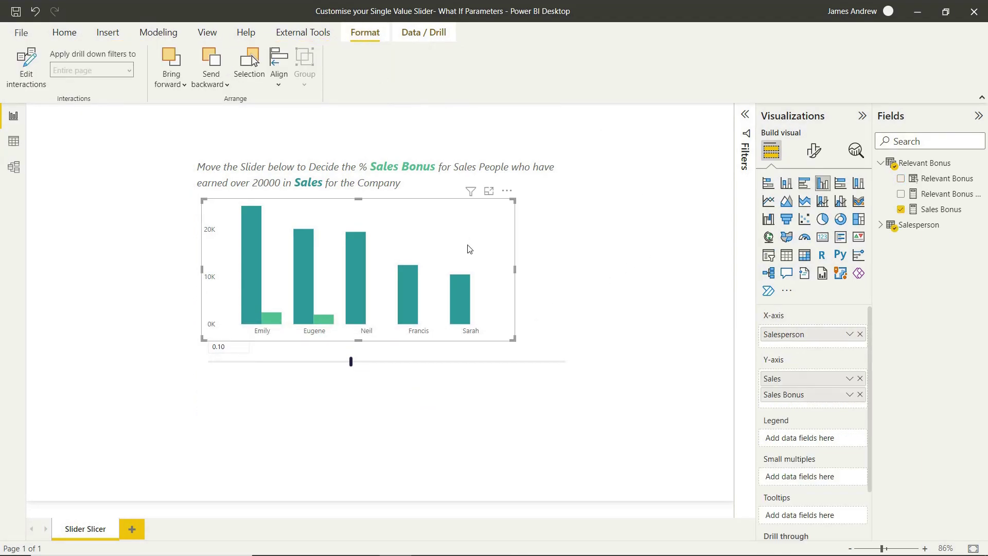
{"action": "left_click_drag", "start_coordinate": [469, 250], "coordinate": [470, 262]}
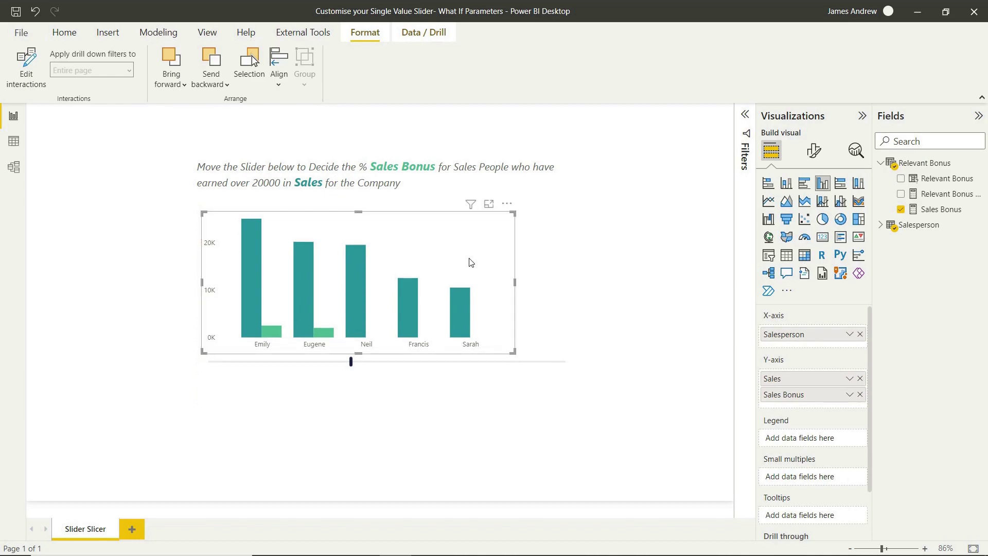
{"action": "left_click", "coordinate": [641, 276]}
Bring the column chart forward in front of the slider
{"action": "left_click", "coordinate": [468, 258]}
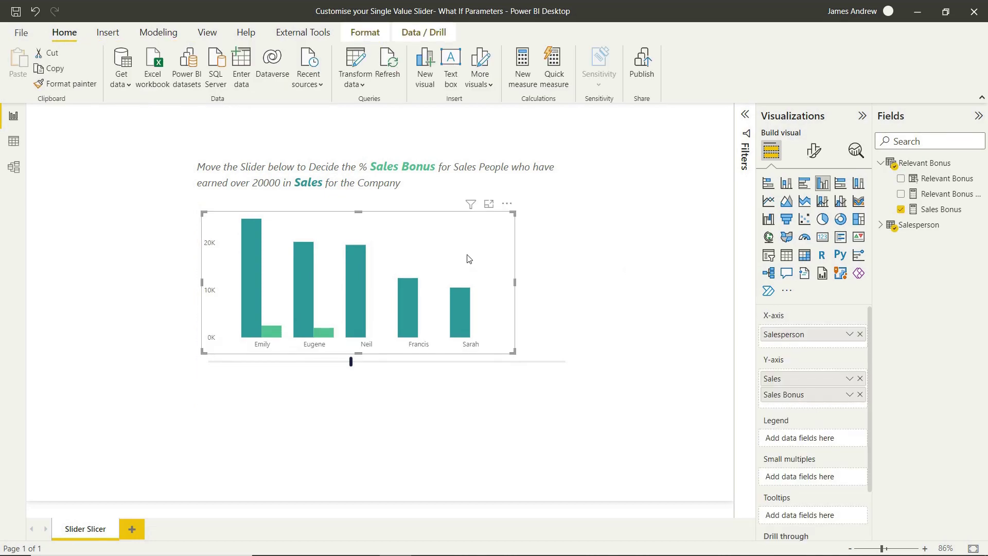
{"action": "left_click", "coordinate": [366, 33]}
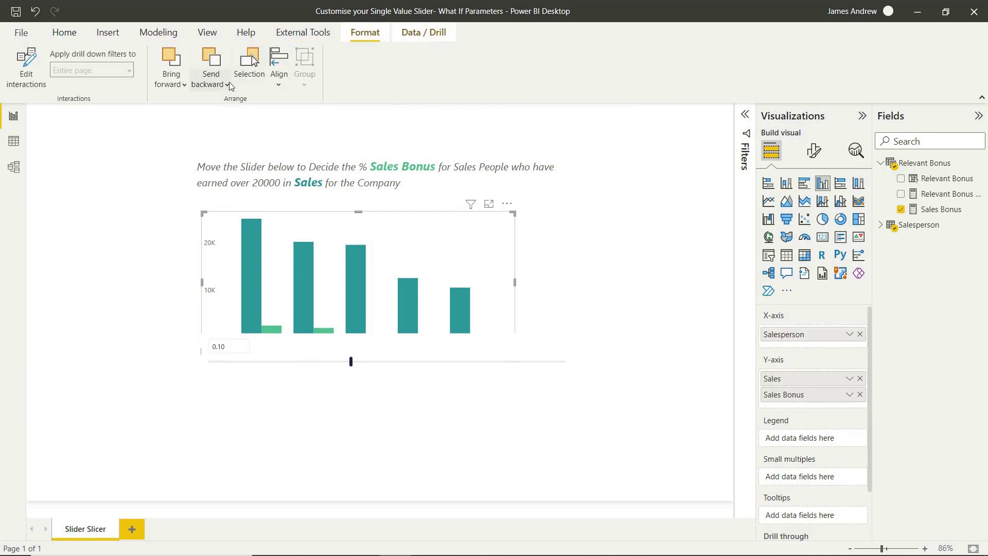
{"action": "left_click", "coordinate": [165, 84]}
{"action": "left_click", "coordinate": [184, 126]}
{"action": "left_click", "coordinate": [605, 285]}
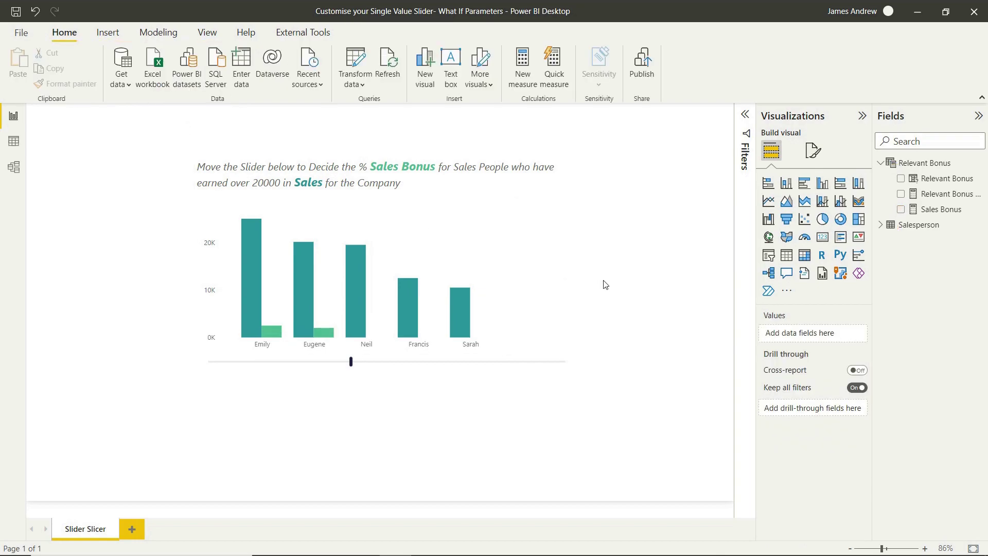
Narrow the slider to end under the last bar and nudge the heading text down
{"action": "left_click", "coordinate": [502, 387]}
{"action": "left_click_drag", "start_coordinate": [572, 376], "coordinate": [490, 377]}
{"action": "left_click", "coordinate": [564, 382]}
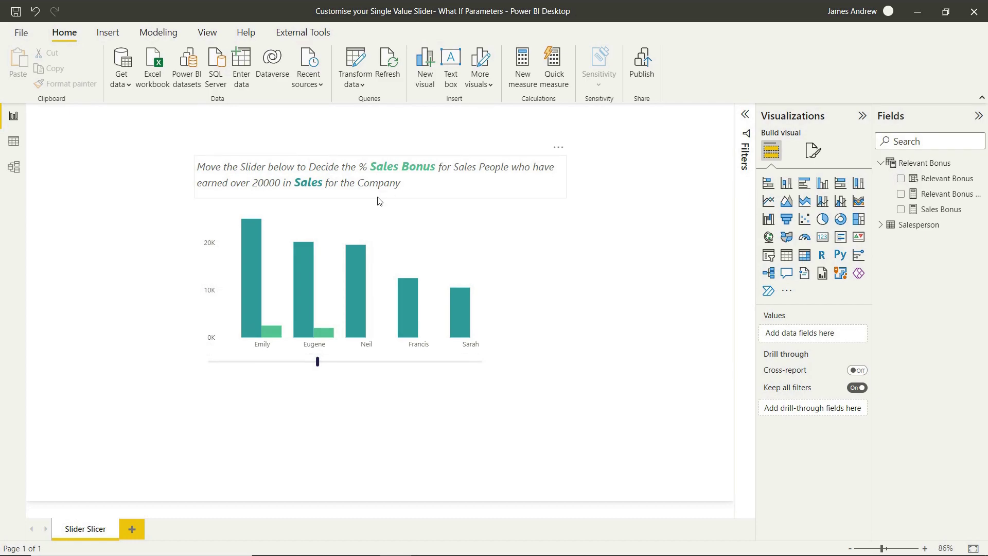
{"action": "left_click_drag", "start_coordinate": [379, 200], "coordinate": [379, 210]}
{"action": "left_click", "coordinate": [684, 375]}
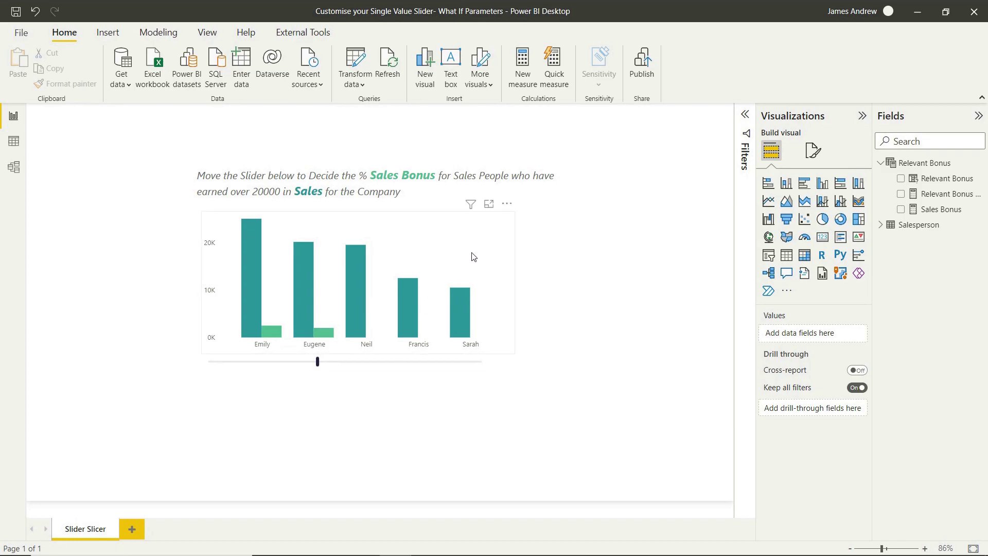
{"action": "left_click", "coordinate": [492, 253]}
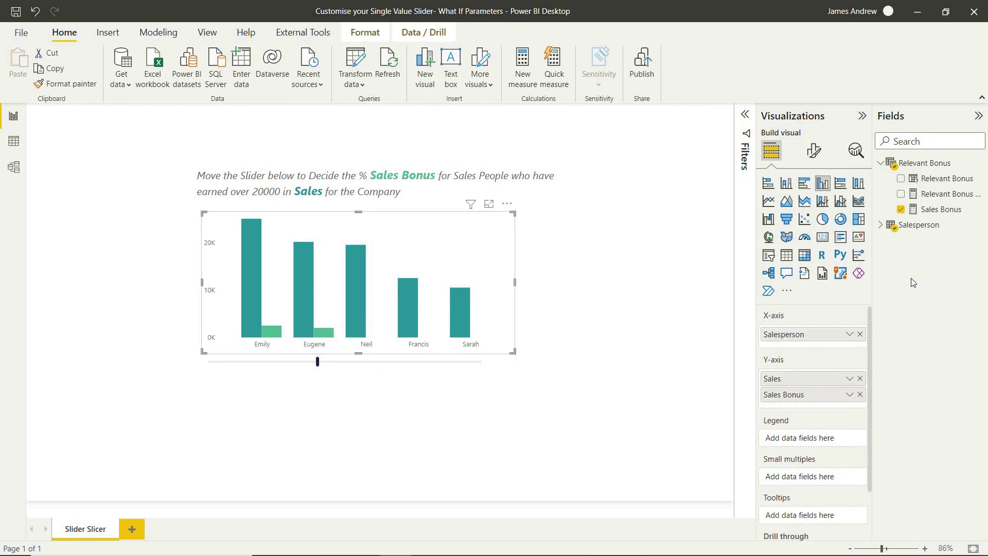
Turn on Maintain layer order for the slider slicer
{"action": "left_click", "coordinate": [814, 150]}
{"action": "type", "text": "ma"}
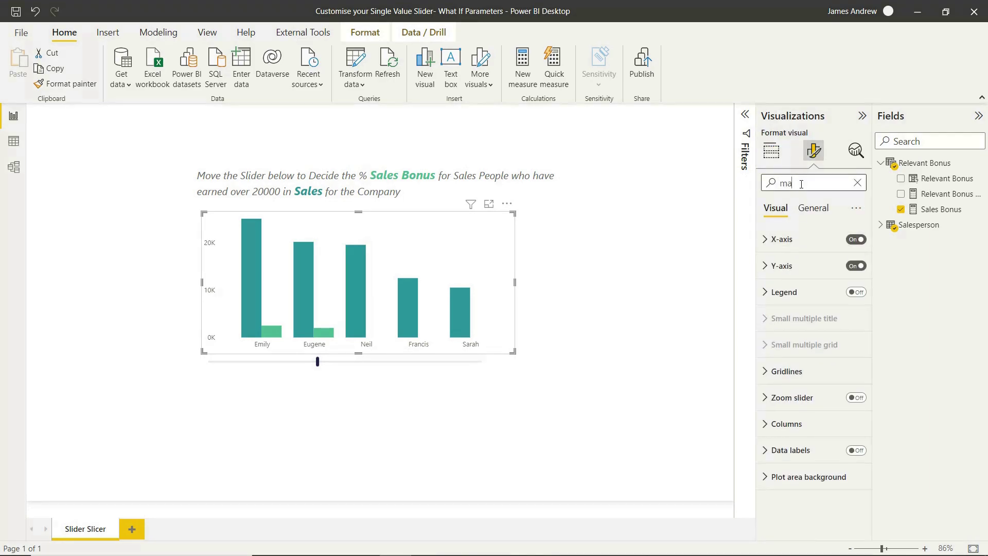
{"action": "type", "text": "int"}
{"action": "left_click", "coordinate": [397, 378]}
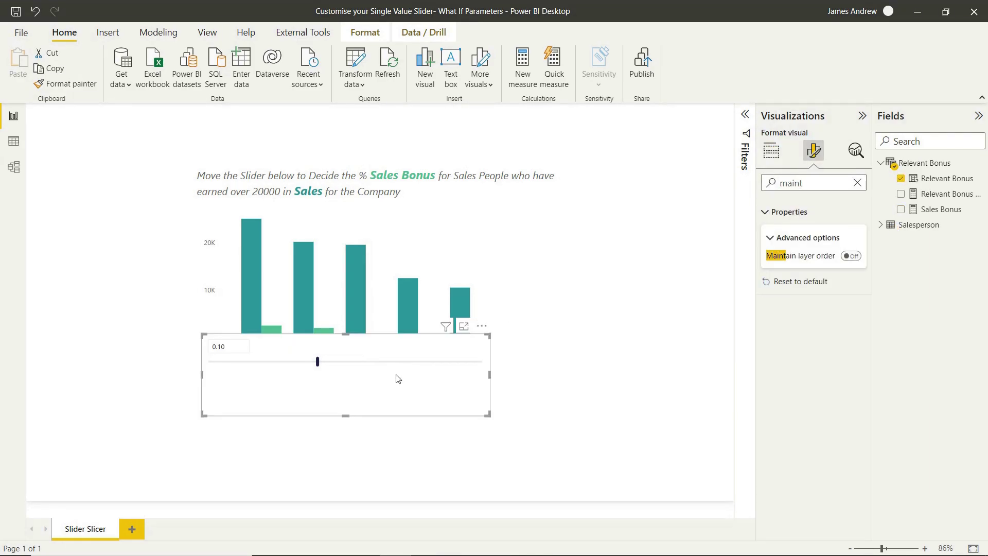
{"action": "left_click", "coordinate": [851, 256]}
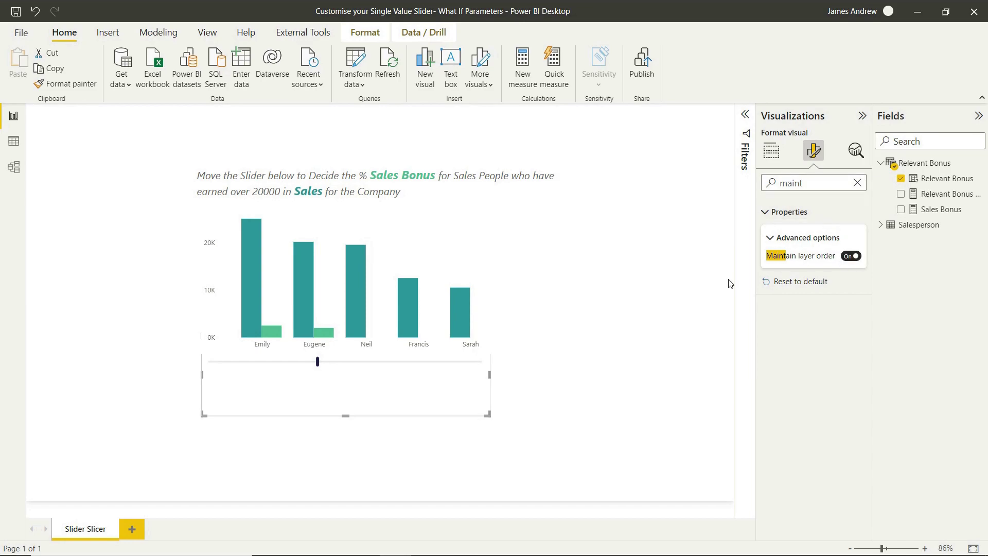
{"action": "left_click", "coordinate": [594, 329]}
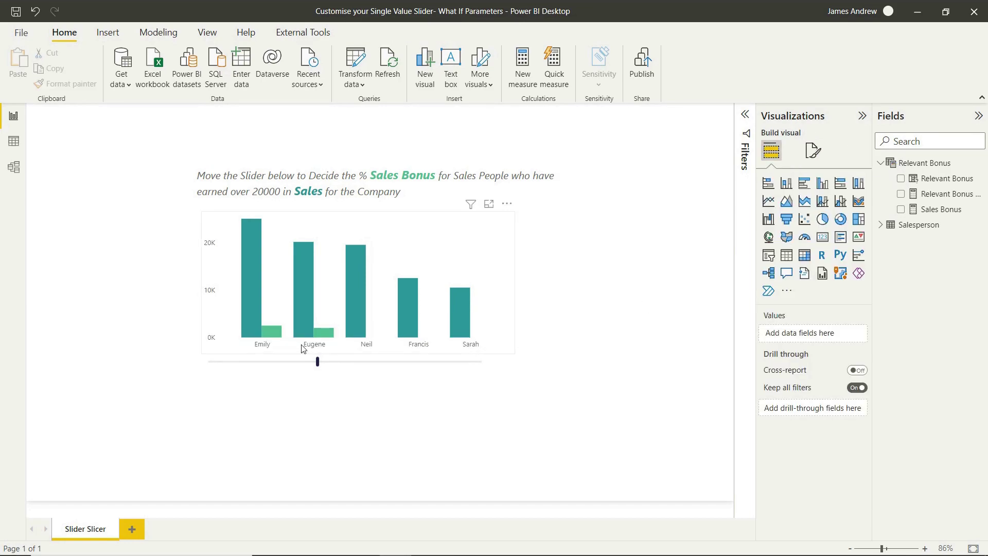
Raise the bonus level on the slider so the Sales Bonus bars grow
{"action": "left_click_drag", "start_coordinate": [319, 361], "coordinate": [426, 361]}
{"action": "left_click", "coordinate": [349, 367]}
{"action": "left_click", "coordinate": [575, 350]}
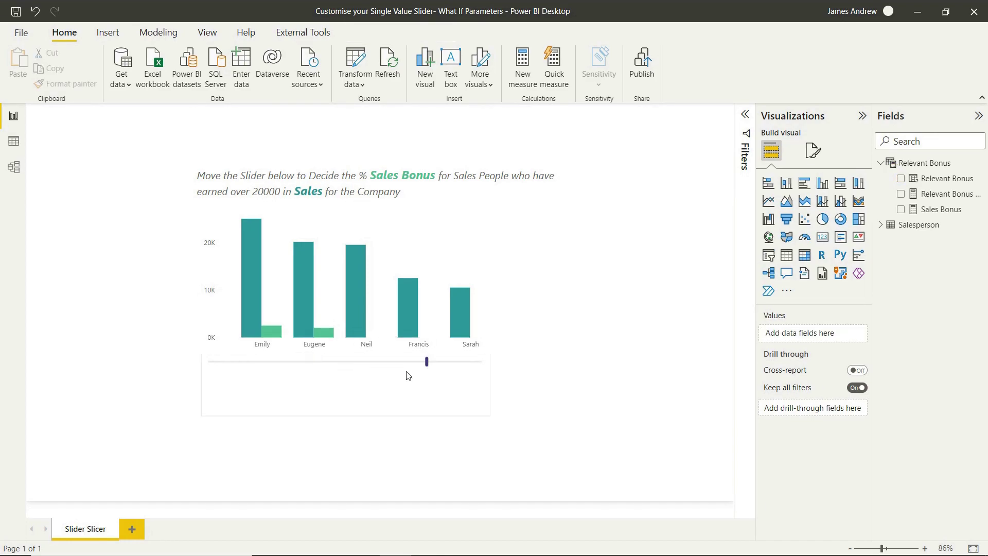
{"action": "left_click", "coordinate": [585, 340]}
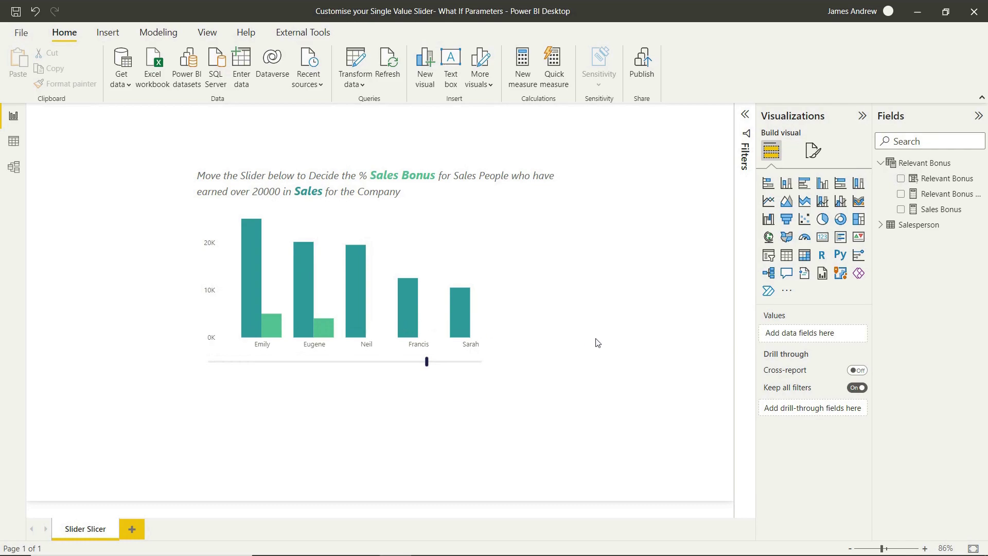